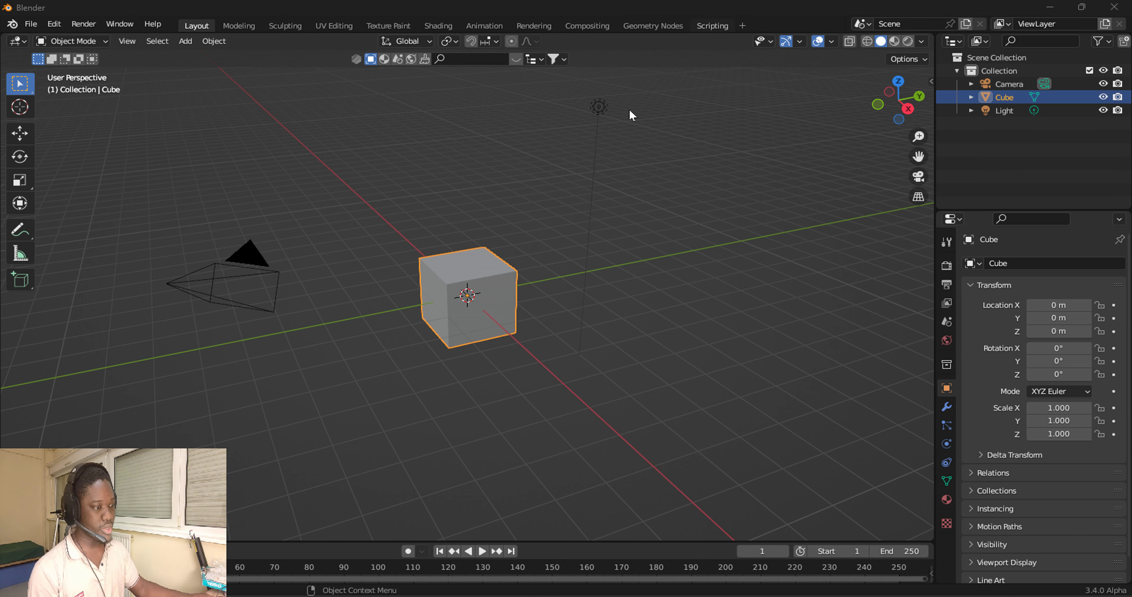
Switch to the Geometry Nodes workspace, showing the default cube's 8 vertex positions.
click(652, 27)
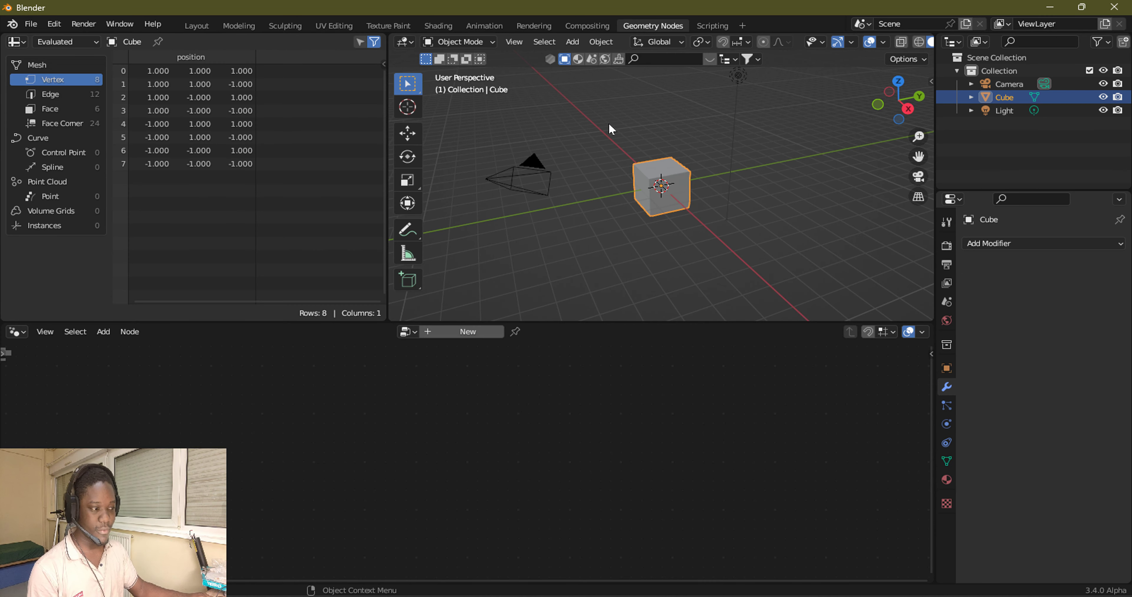
Create a new node tree for the cube and place an unconnected Sample Nearest node below the link.
click(466, 332)
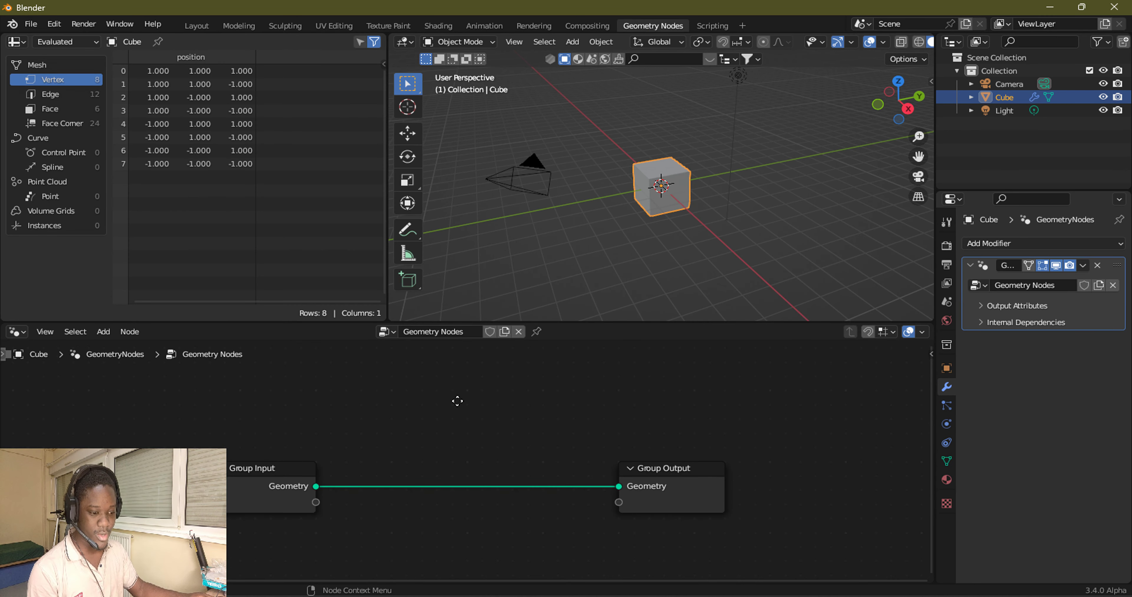
click(103, 332)
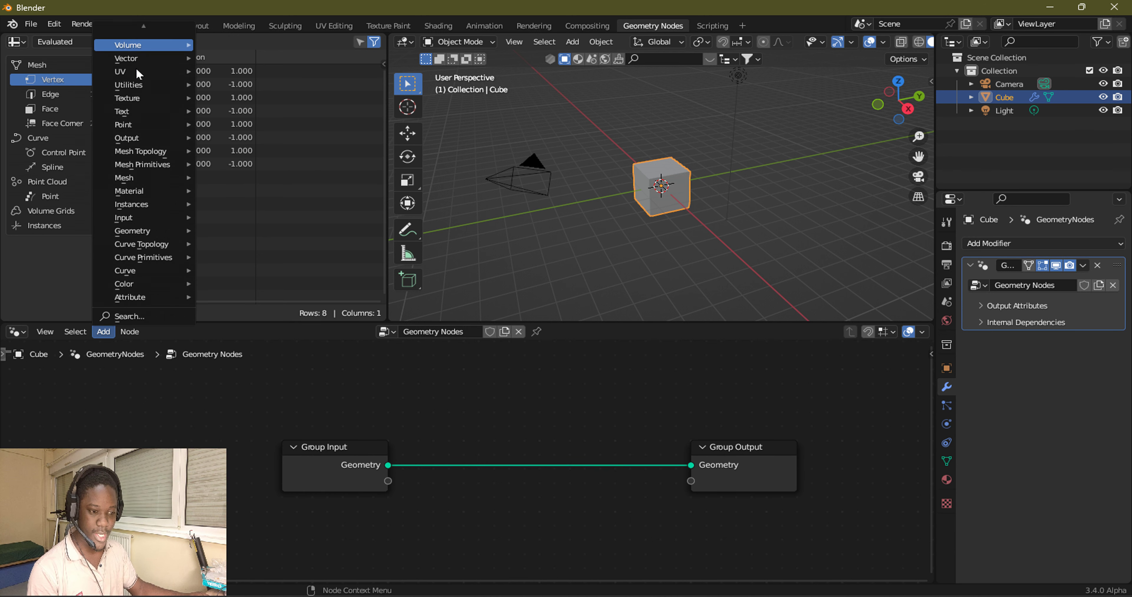
mouse_move(133, 230)
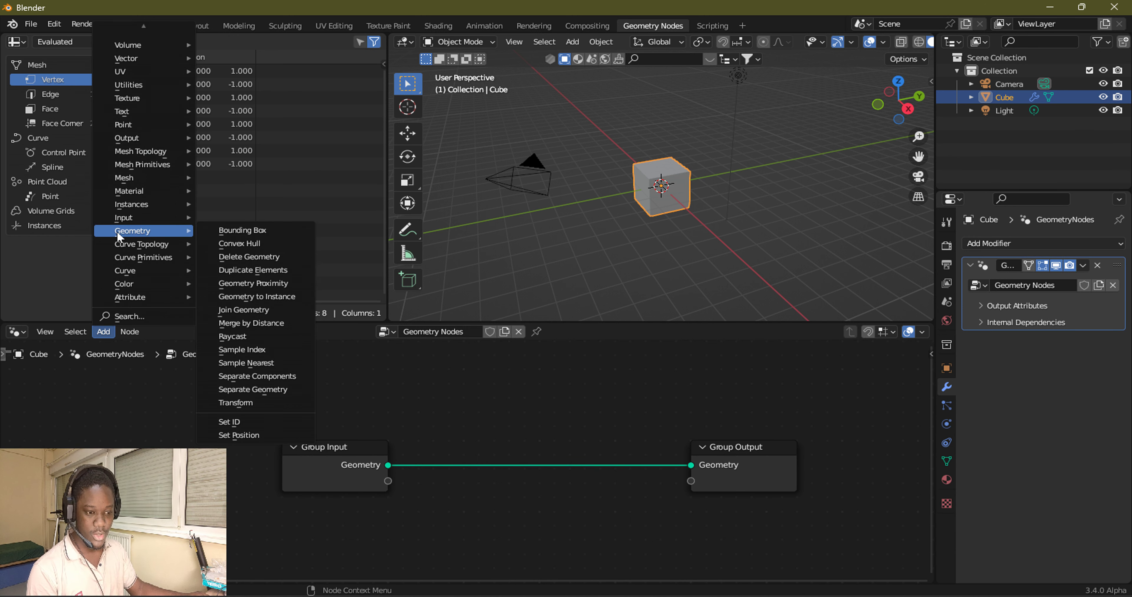
click(257, 365)
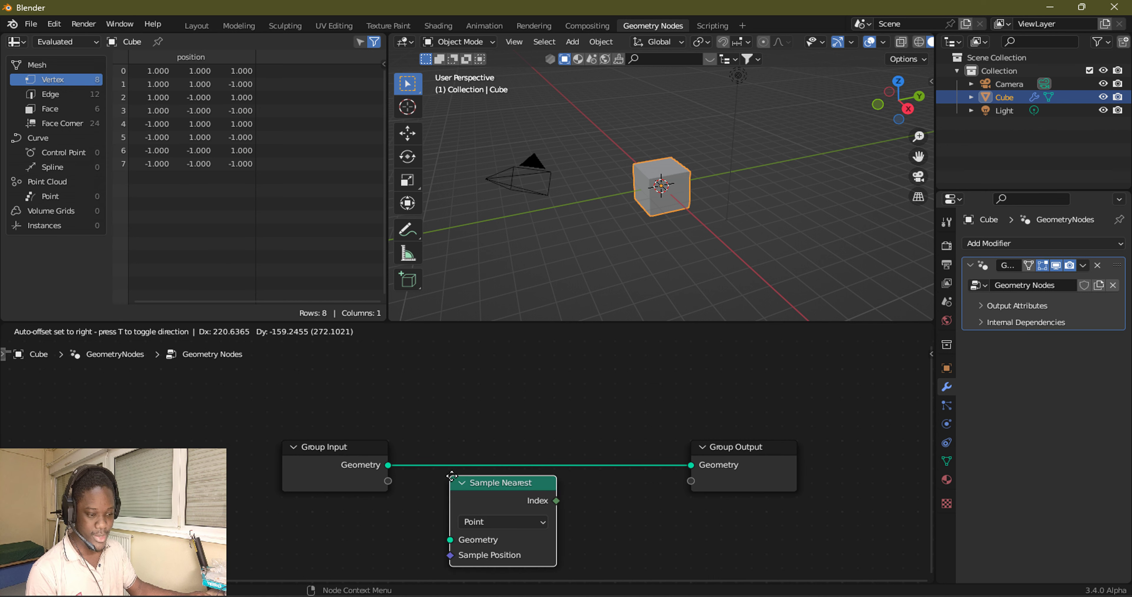
click(454, 477)
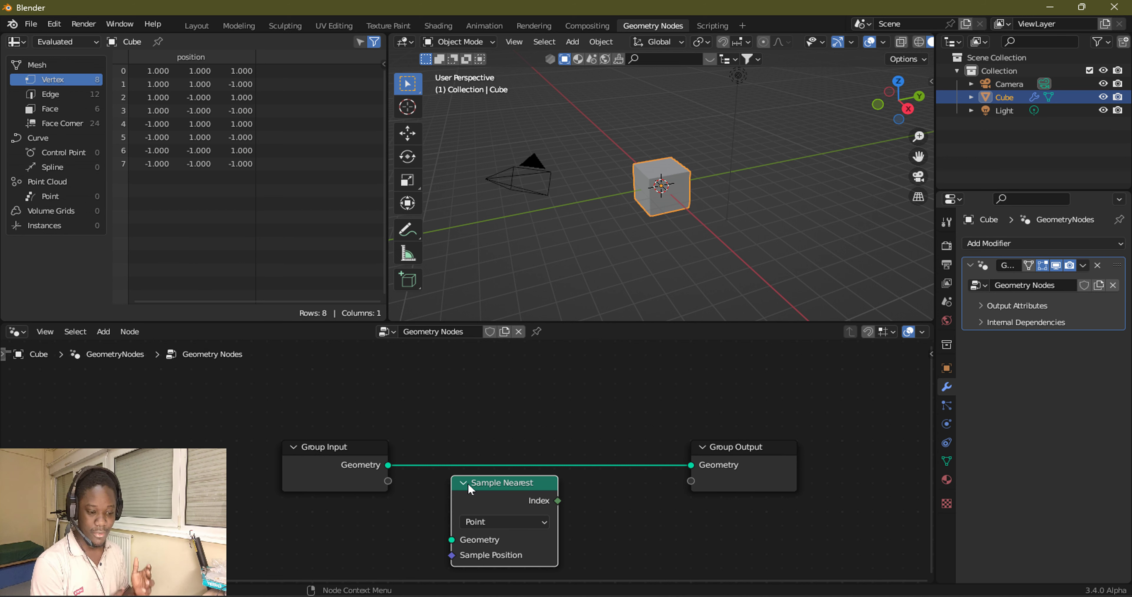
In top view of the Layout workspace, duplicate the cube twice, placing both copies to the right.
click(187, 23)
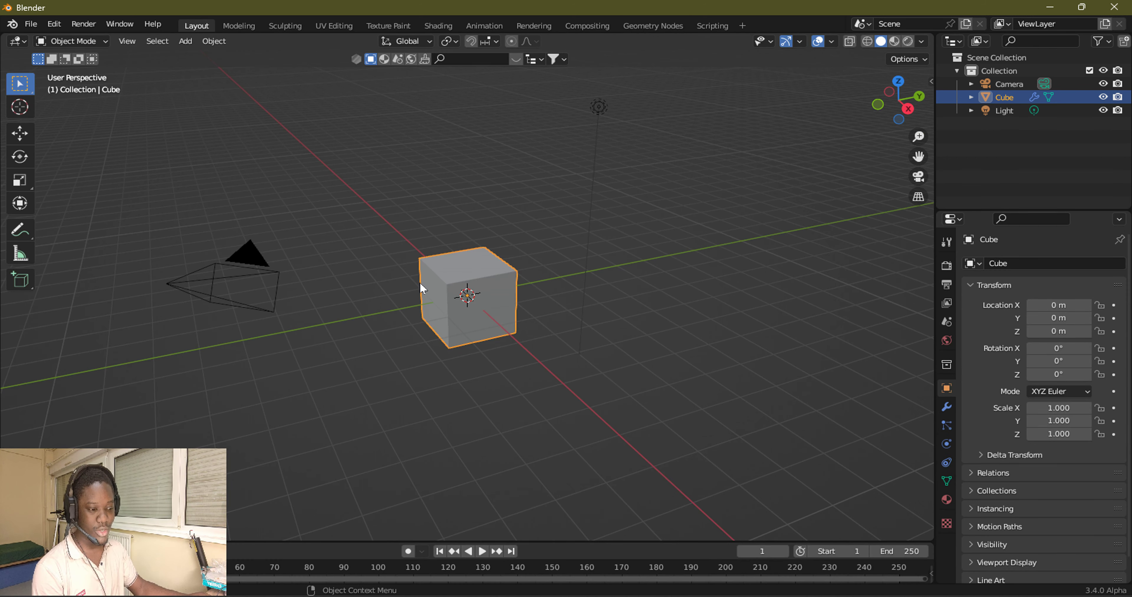
click(643, 22)
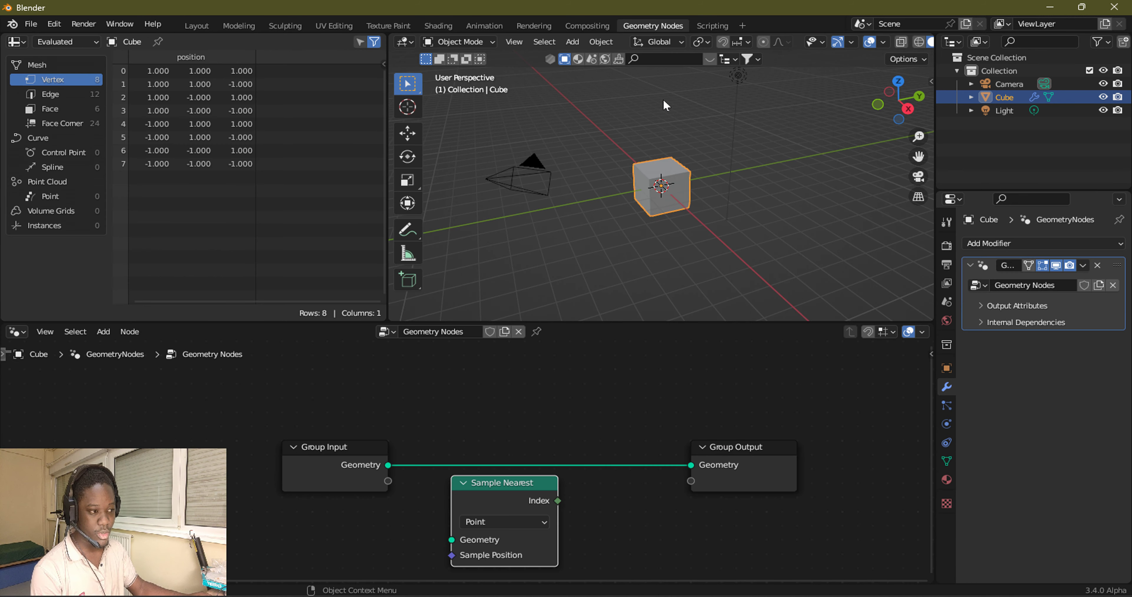
click(195, 27)
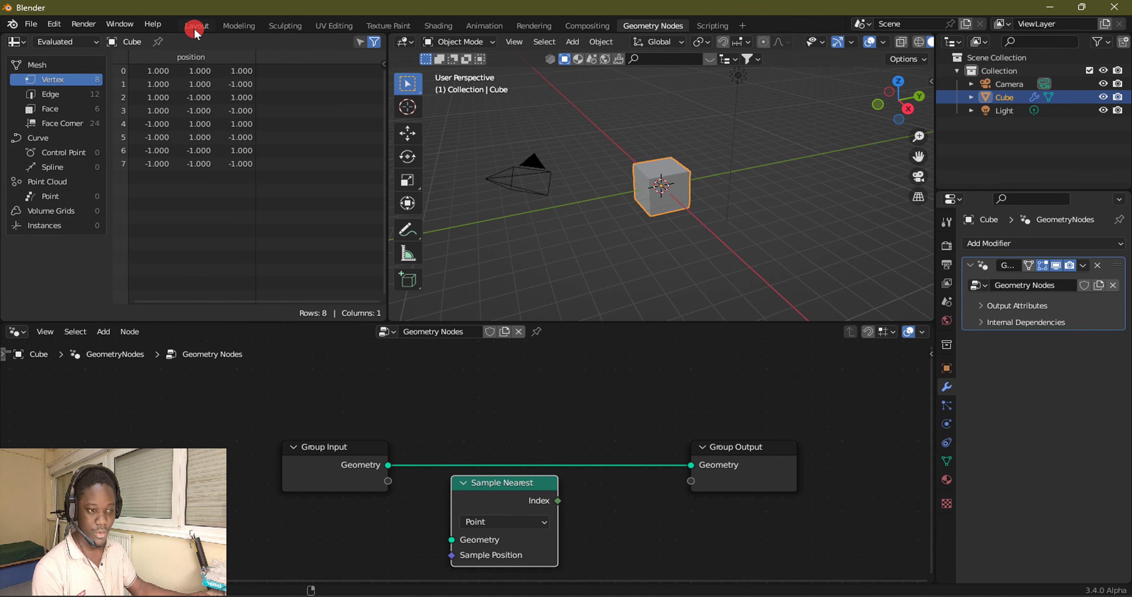
click(898, 81)
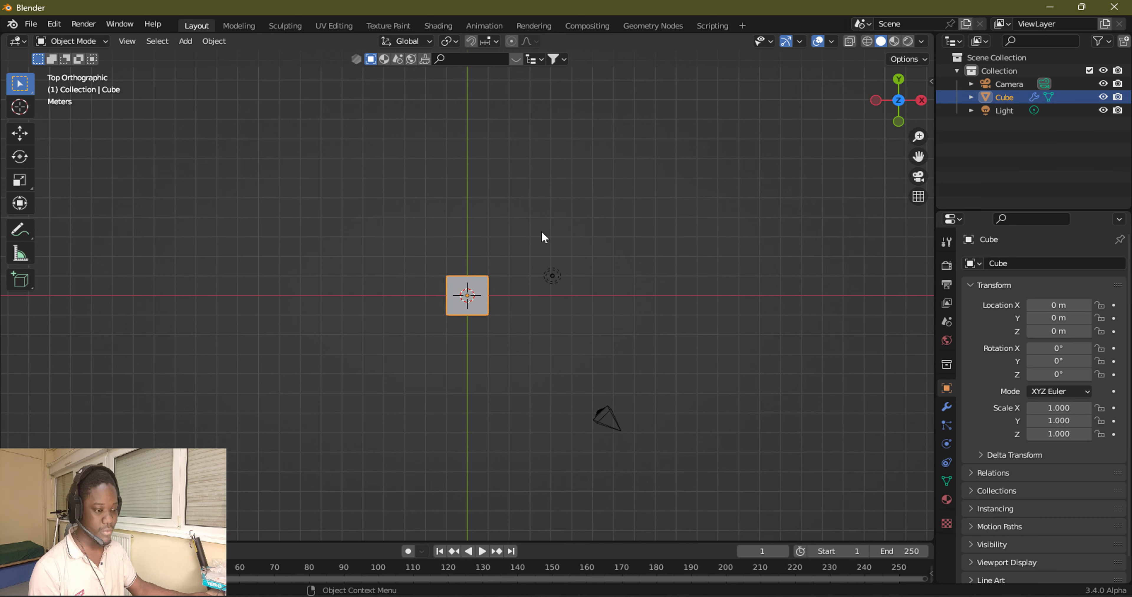
key(shift+d)
click(624, 278)
key(shift+d)
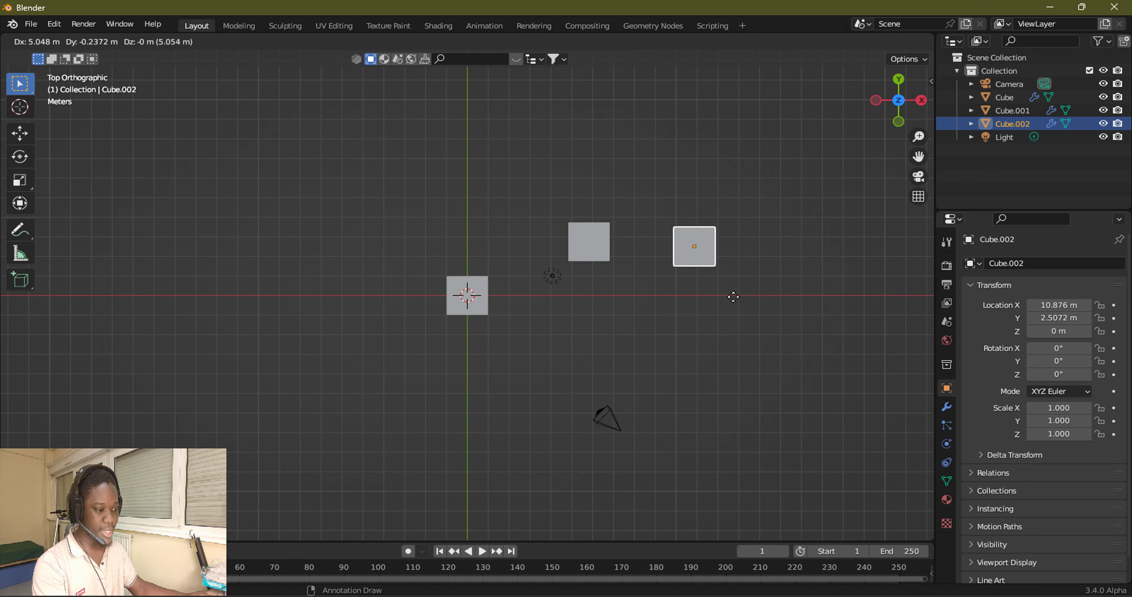
click(738, 303)
Join the two cube copies into a single object, Cube.002.
mouse_move(737, 304)
middle_down()
mouse_move(433, 263)
mouse_move(477, 307)
middle_up()
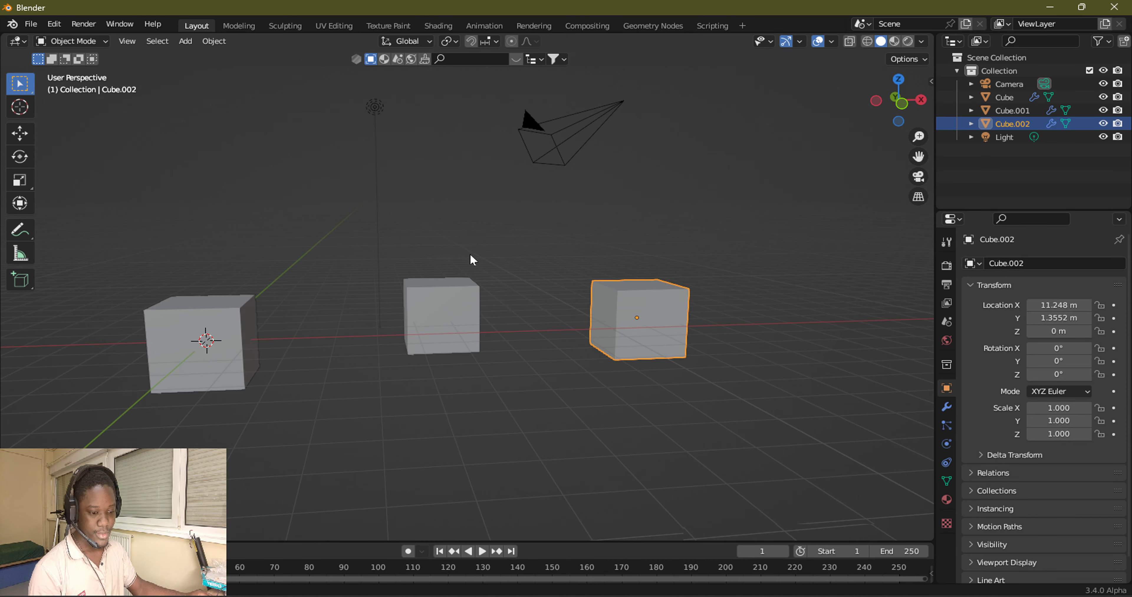
drag(421, 258, 657, 354)
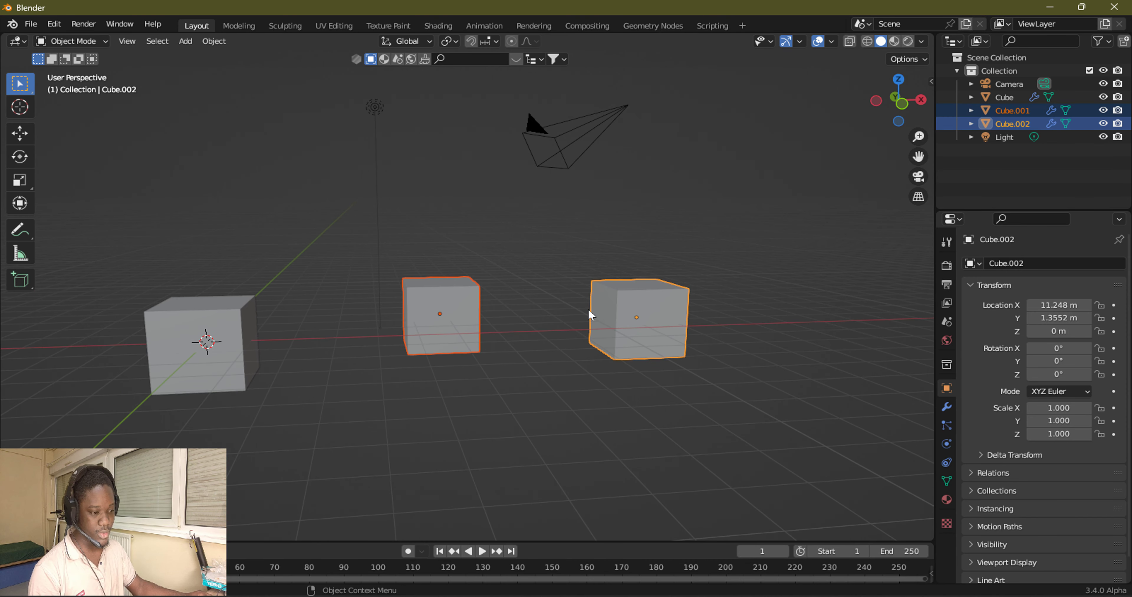
right_click(506, 269)
click(505, 269)
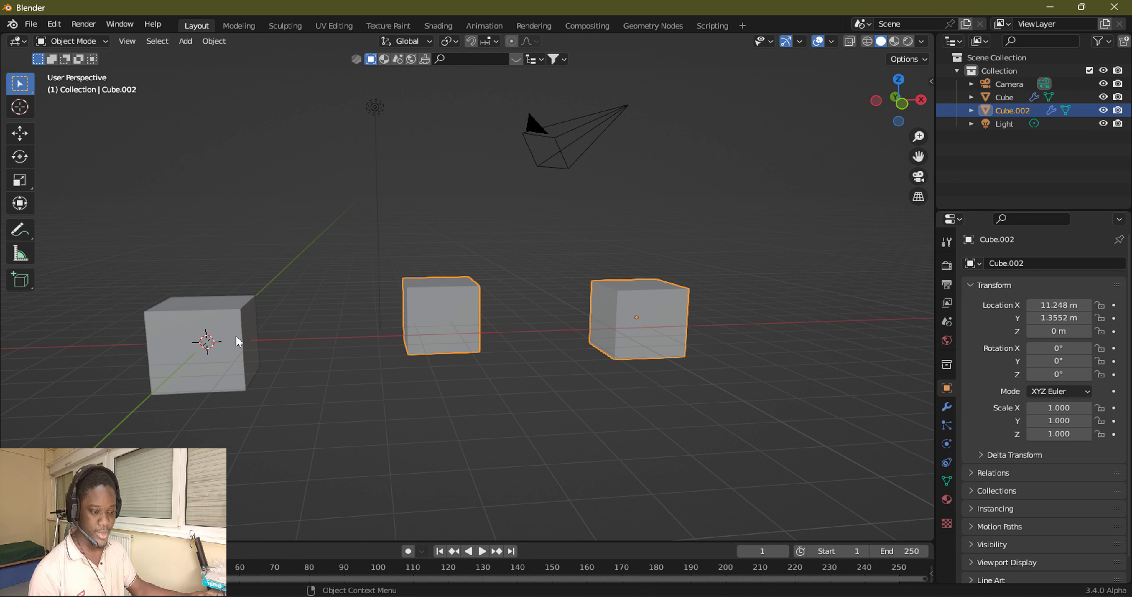
Select the original left Cube as active and orbit to view it beside Cube.002.
click(199, 340)
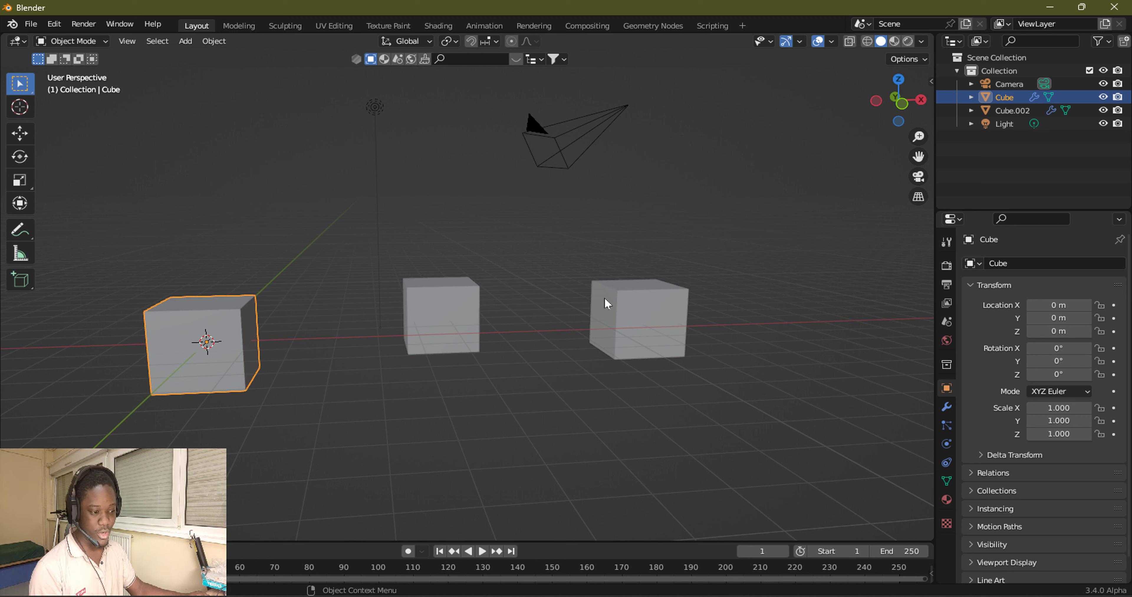
middle_drag(480, 260, 449, 307)
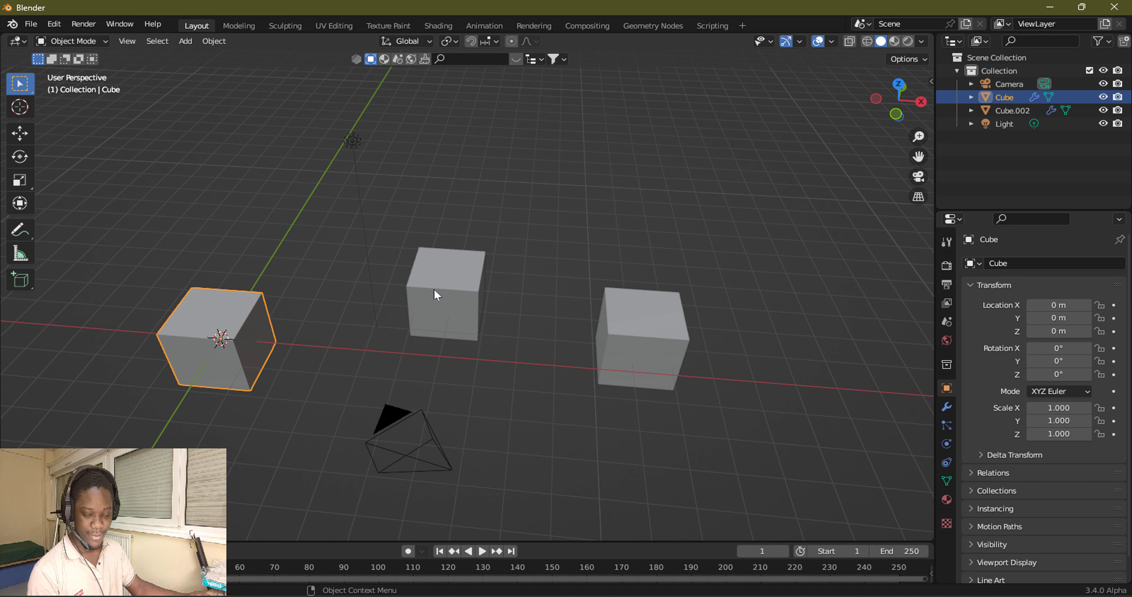
mouse_move(490, 310)
middle_down()
mouse_move(512, 271)
mouse_move(507, 254)
middle_up()
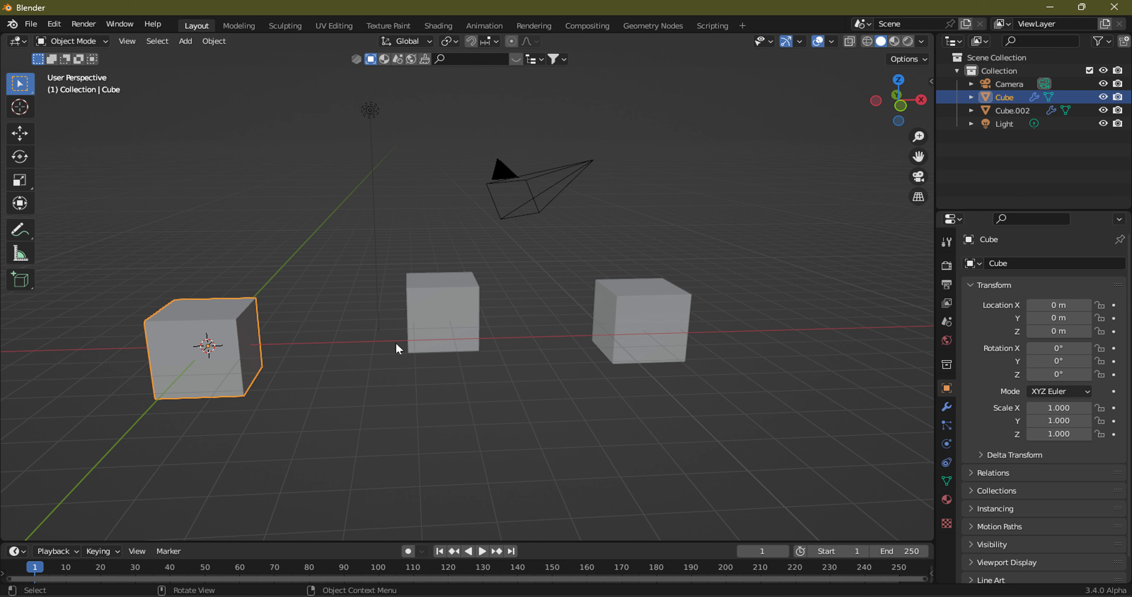
scroll(443, 337, up, 5)
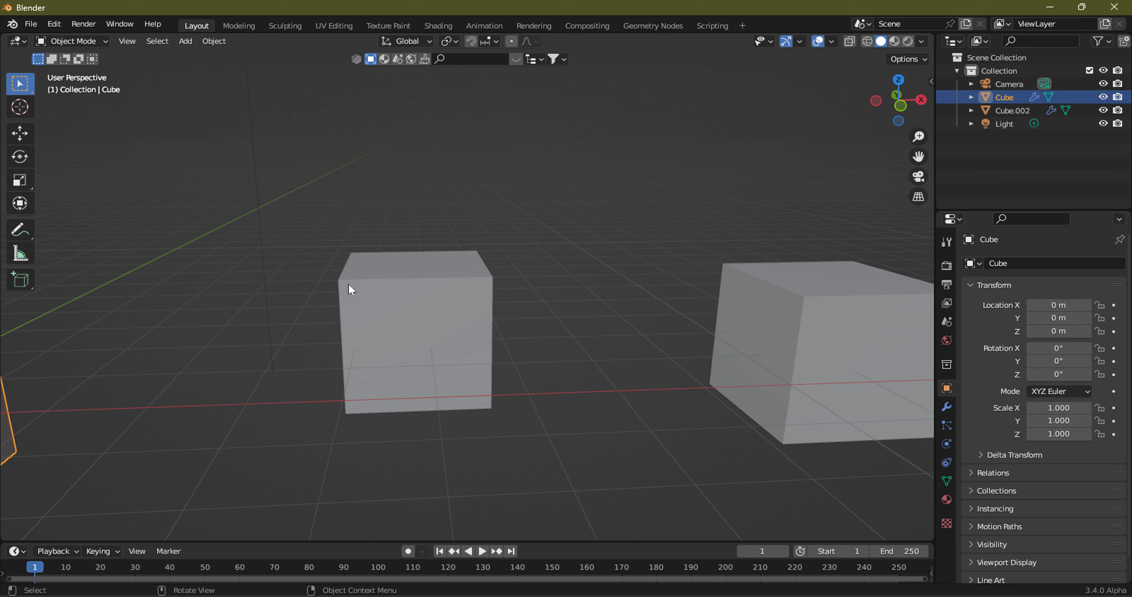
scroll(430, 324, down, 5)
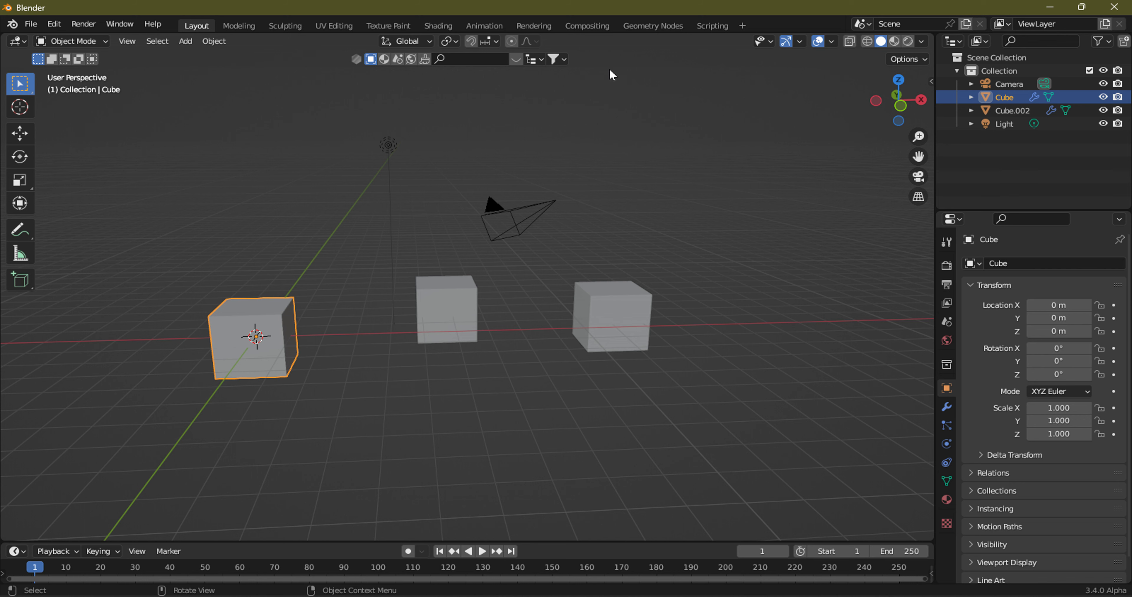
Show the Cube's node tree in Geometry Nodes with all nodes framed and the unconnected Sample Nearest visible.
click(651, 30)
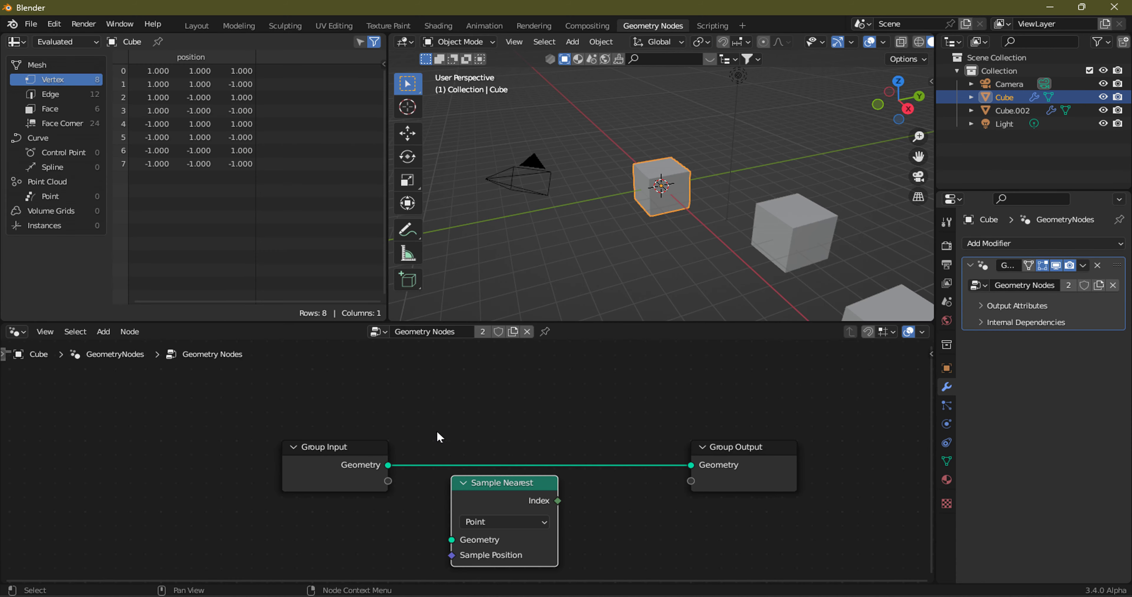
key(Home)
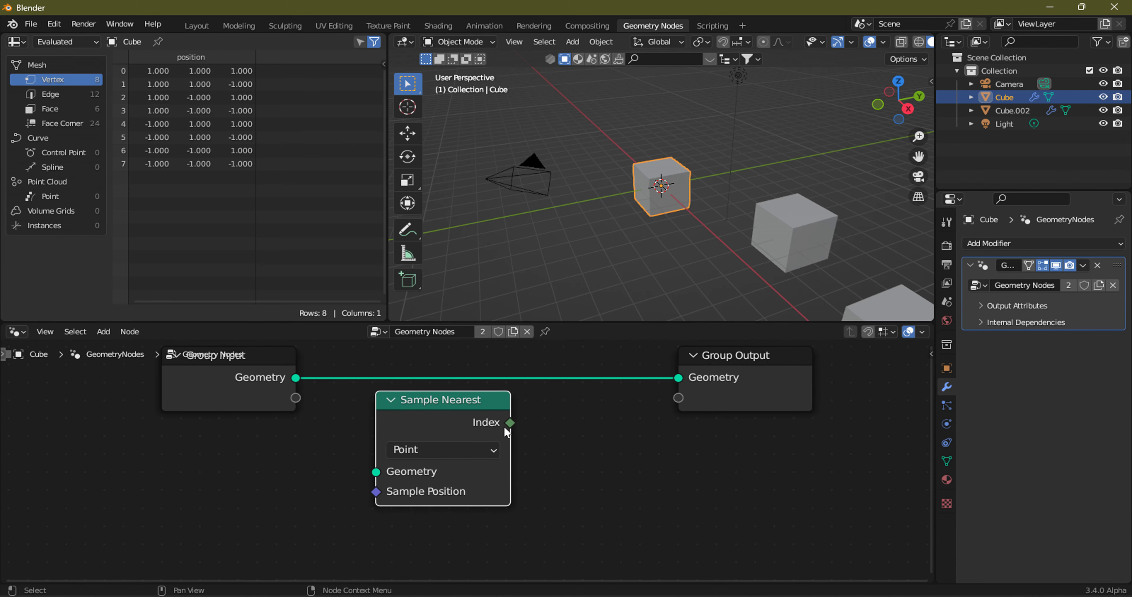
middle_drag(578, 192, 797, 169)
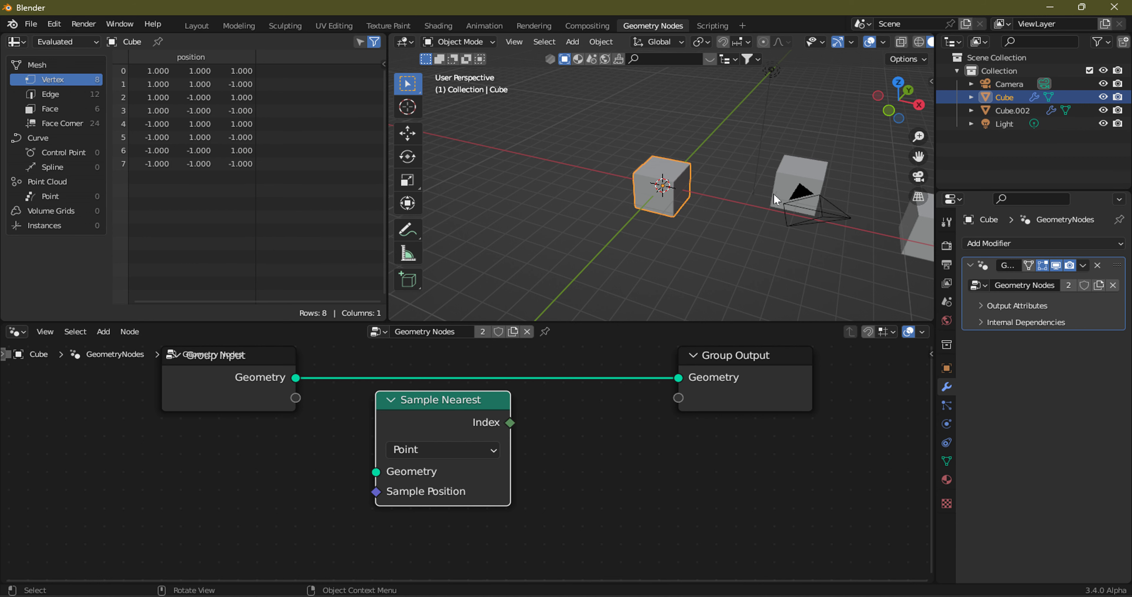
Delete the cubes and the light from the scene, leaving only the camera.
click(196, 25)
drag(218, 228, 543, 365)
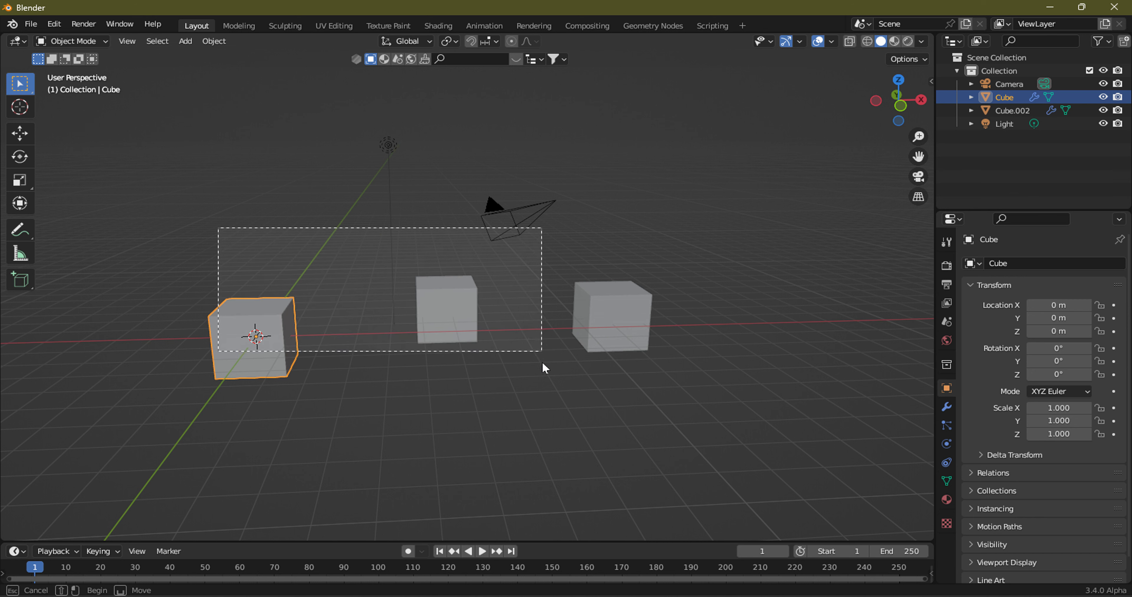
drag(207, 306, 589, 348)
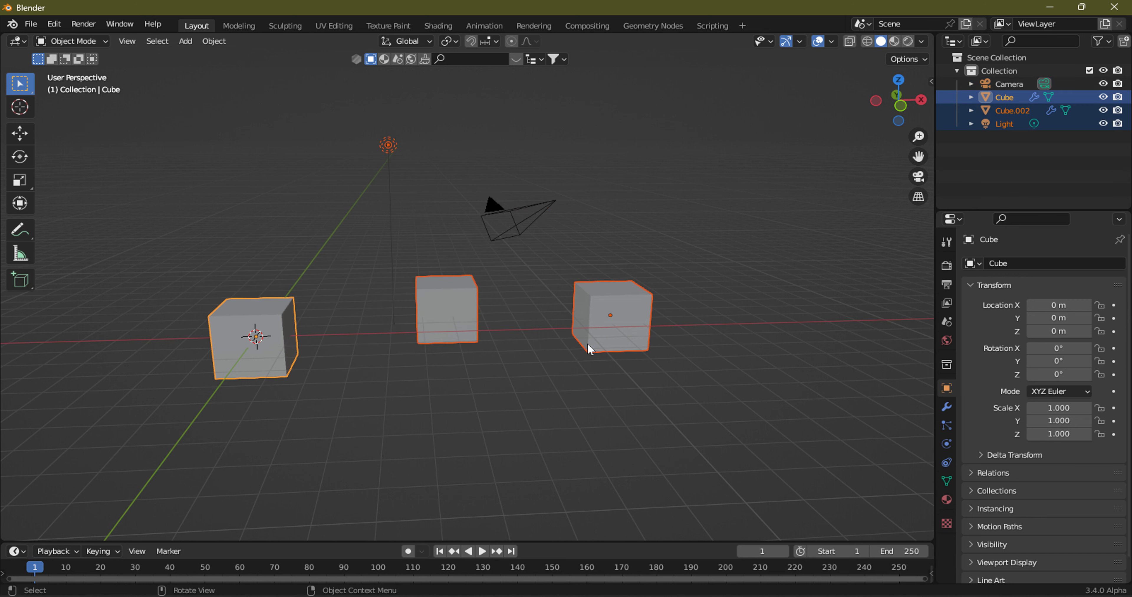
key(Delete)
Add a Suzanne monkey head at the origin and zoom in on it.
key(shift+a)
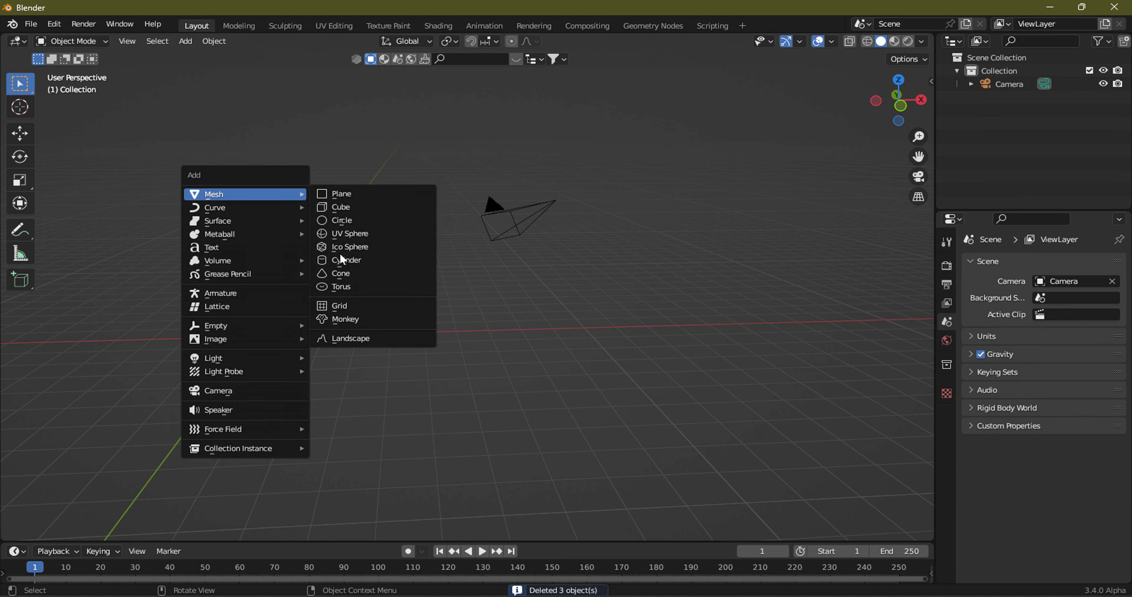
click(338, 315)
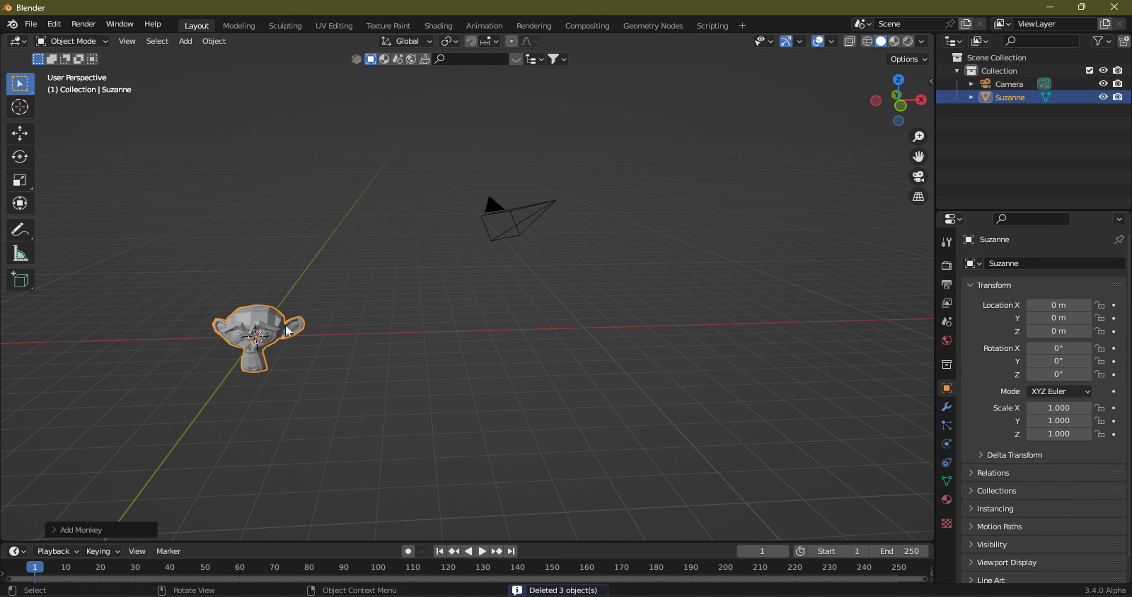
mouse_move(301, 308)
middle_down()
mouse_move(507, 263)
mouse_move(393, 291)
middle_up()
scroll(480, 277, up, 5)
scroll(476, 286, up, 3)
scroll(507, 263, down, 3)
key(shift+a)
mouse_move(350, 287)
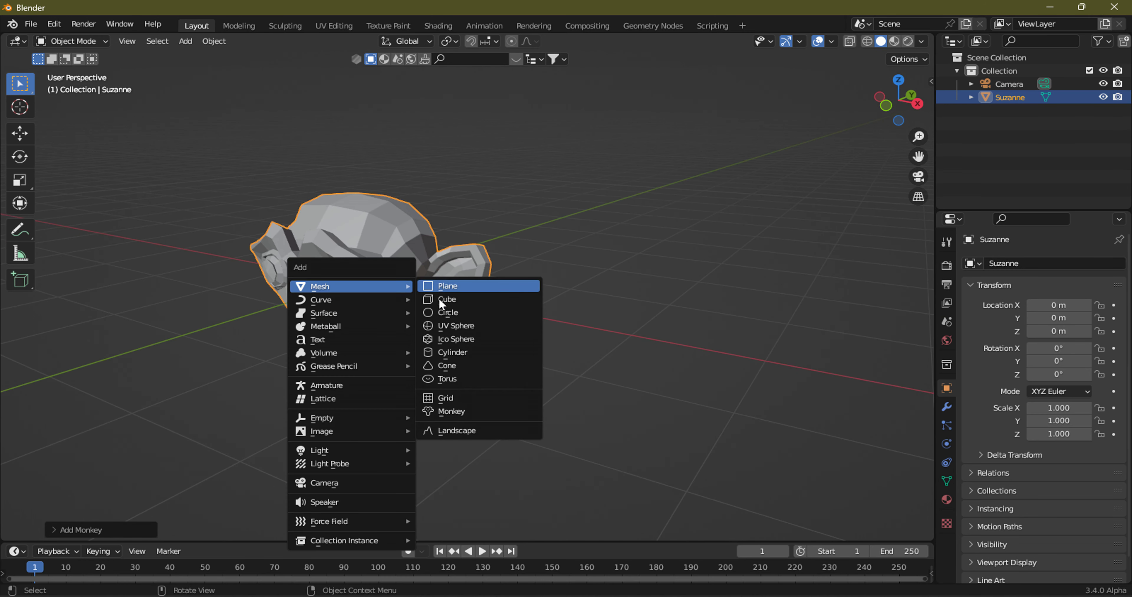
Add a cube scaled to 0.535 to compare with Suzanne, then delete it and select Suzanne.
click(438, 301)
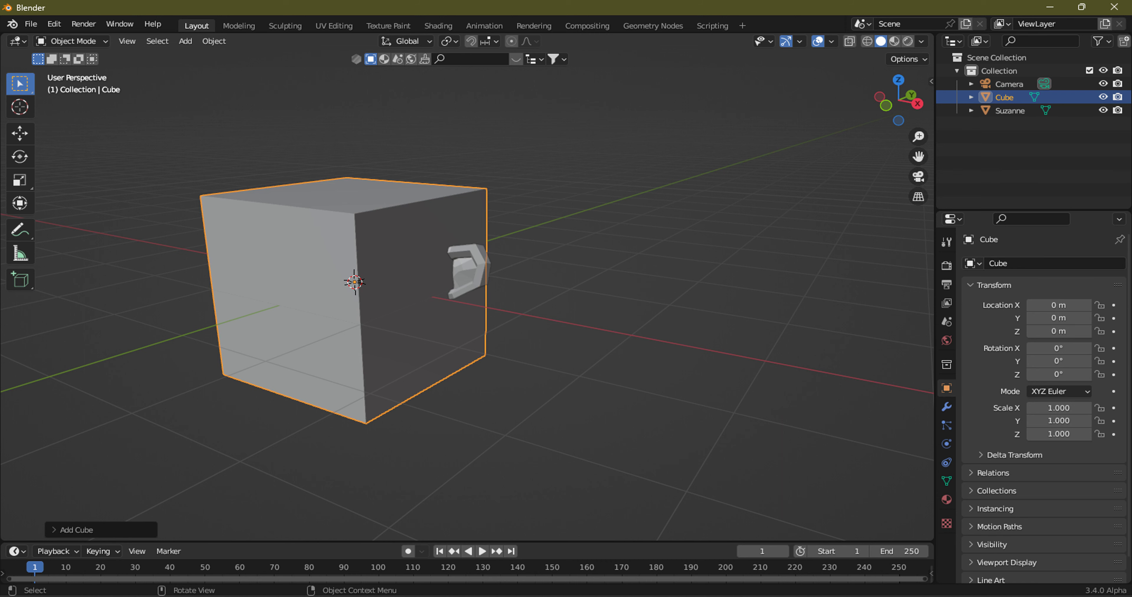
key(s)
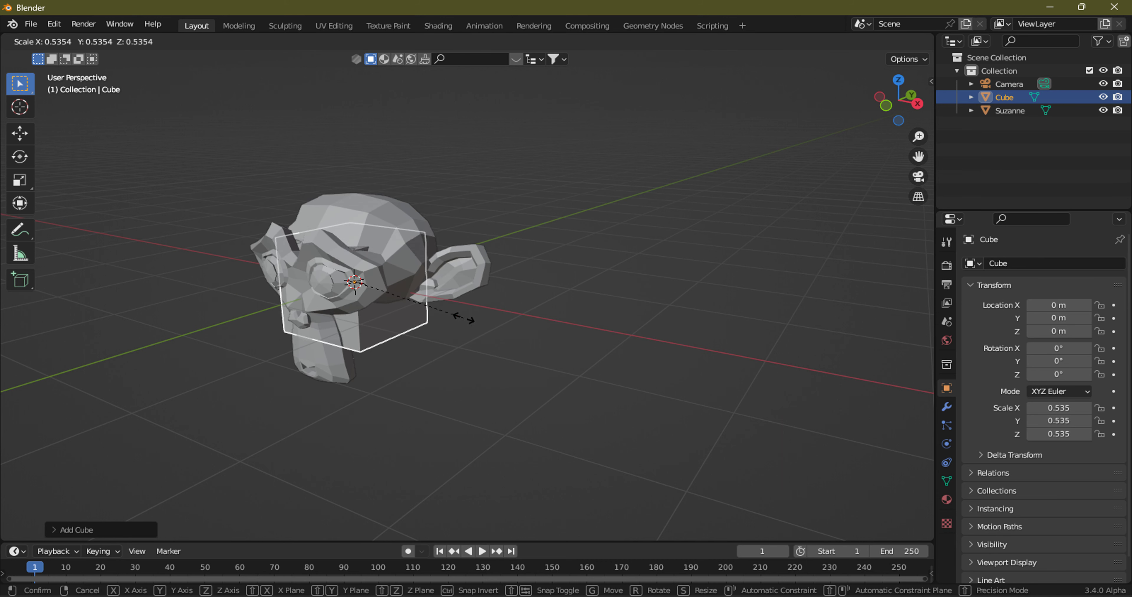
click(463, 319)
mouse_move(401, 314)
middle_down()
mouse_move(313, 301)
mouse_move(439, 338)
middle_up()
scroll(313, 301, up, 2)
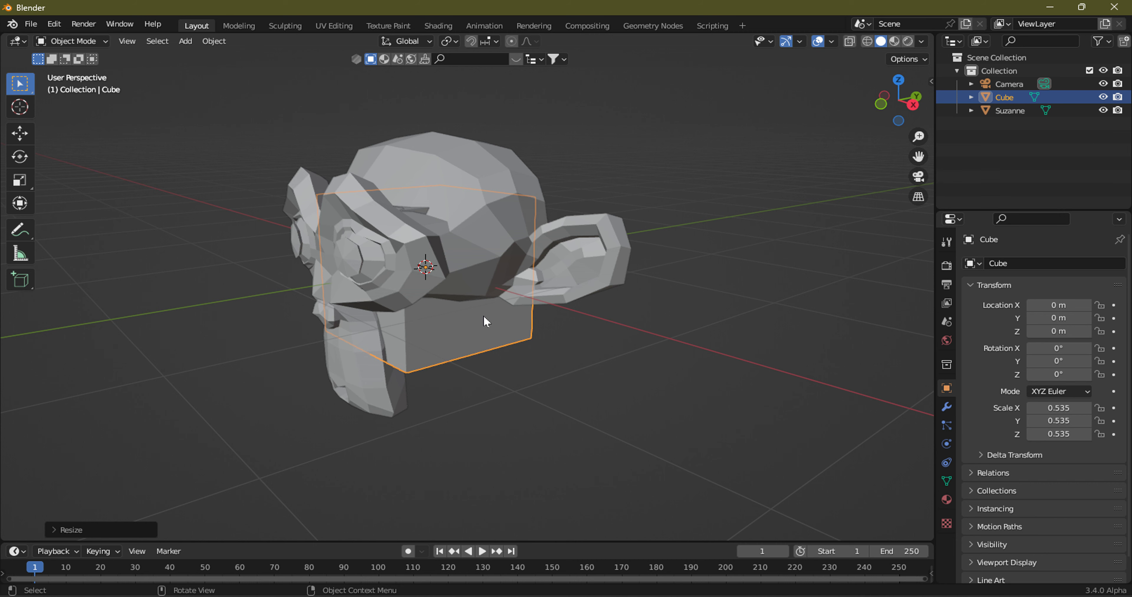
key(Delete)
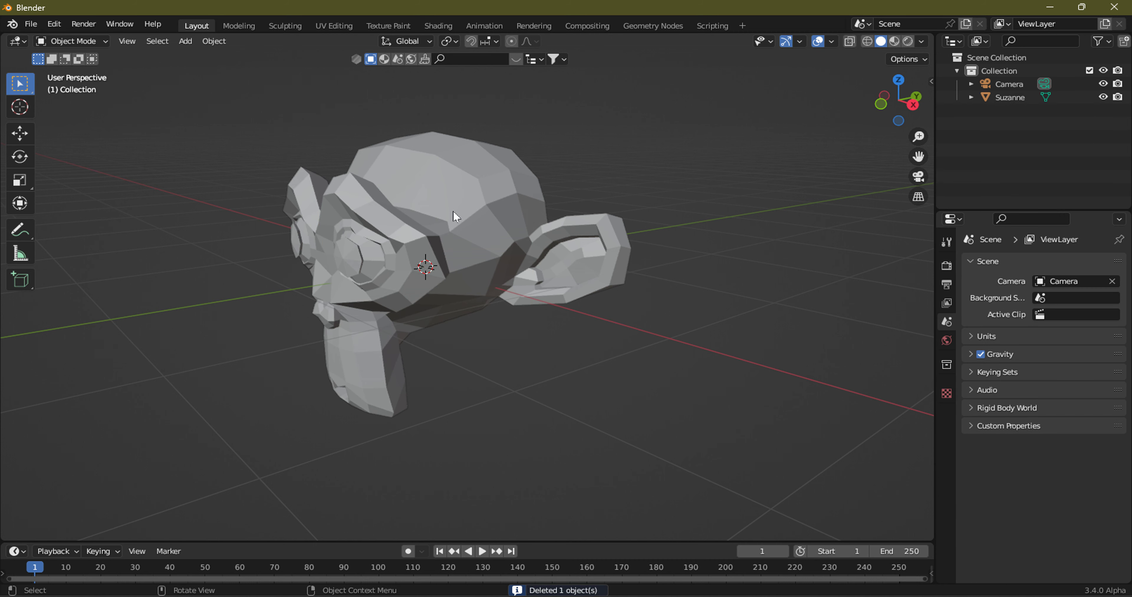
click(455, 213)
Create the Geometry Nodes.001 tree for Suzanne and spread the Group Input and Group Output nodes apart.
click(642, 26)
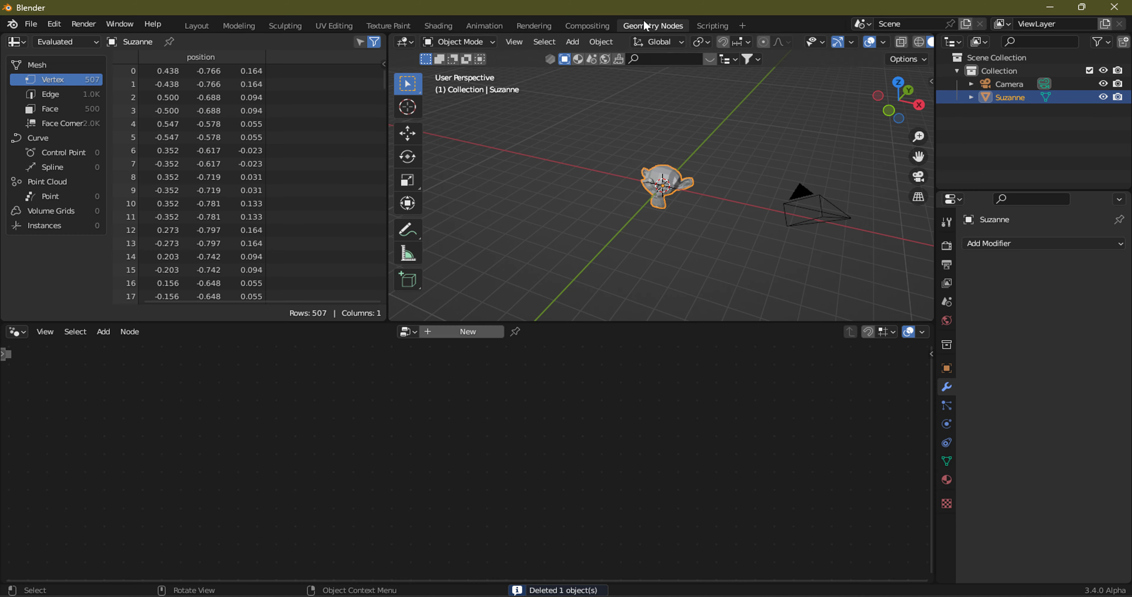
click(469, 330)
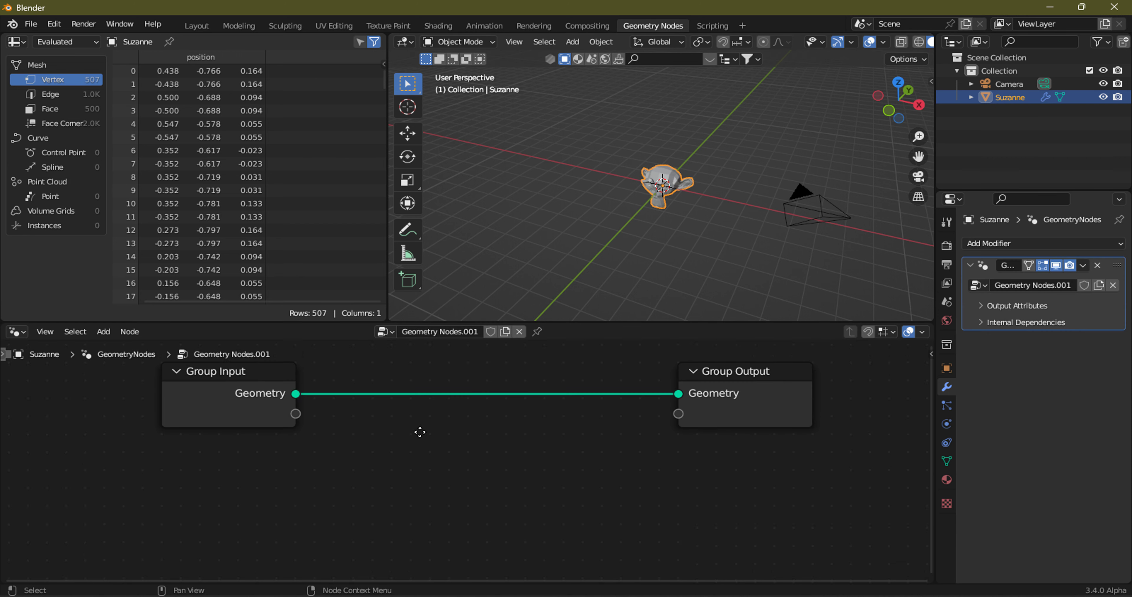
click(227, 432)
drag(228, 433, 177, 434)
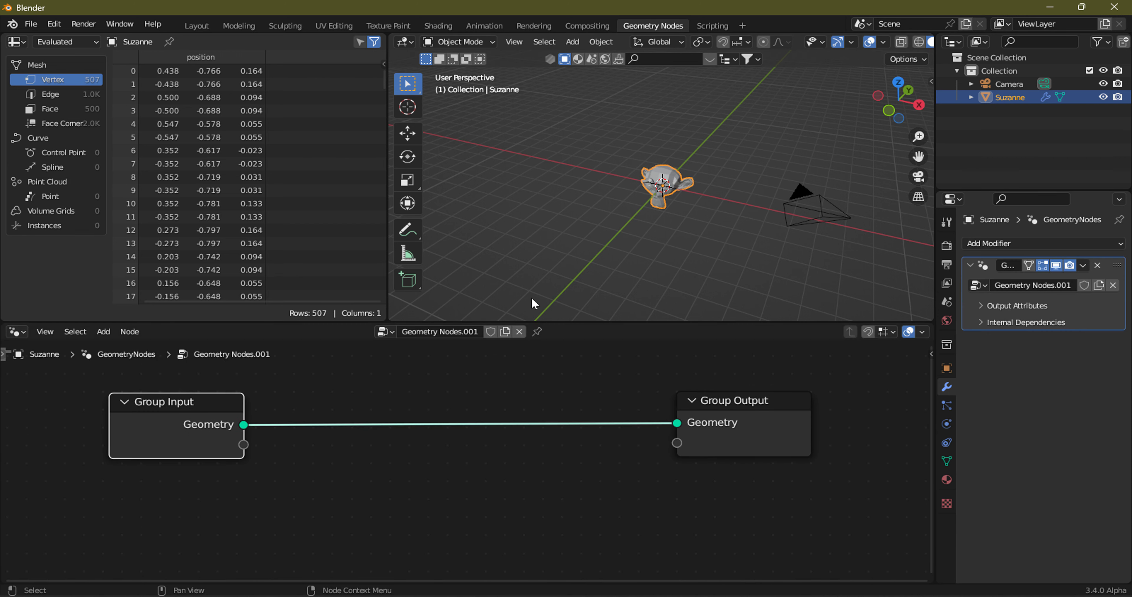
scroll(664, 195, up, 5)
scroll(653, 201, up, 2)
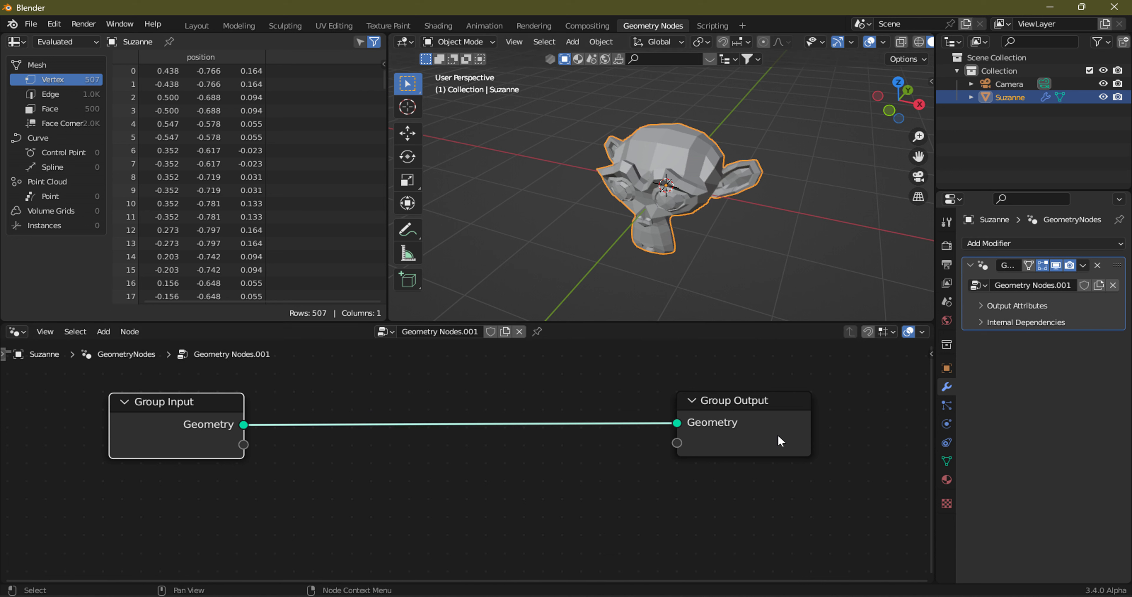
drag(780, 440, 760, 450)
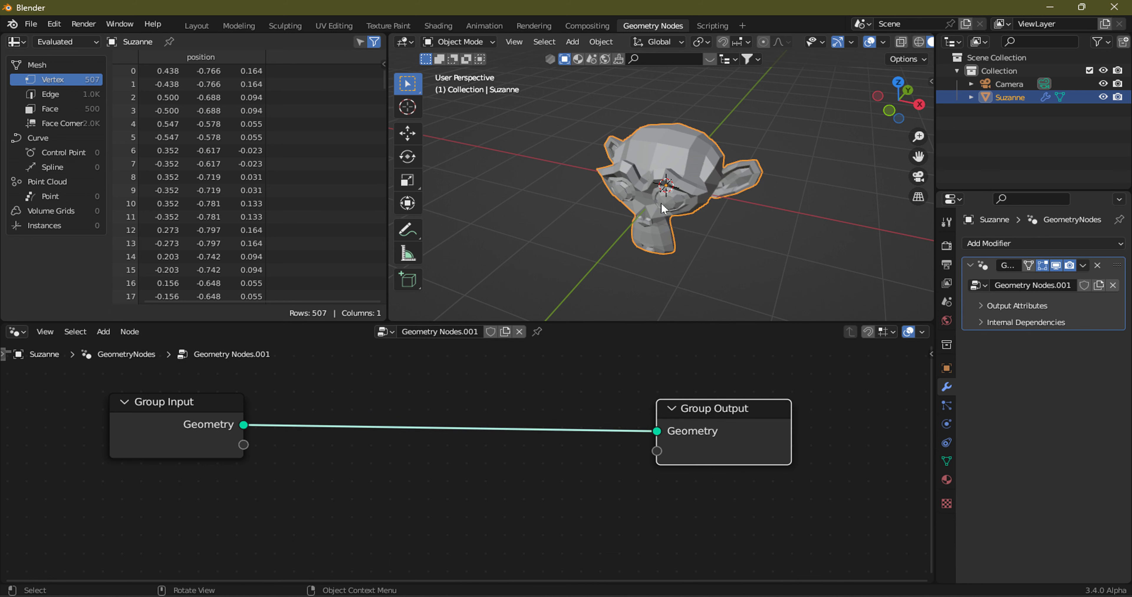
Add a Sample Nearest node below the link and shift it to the right.
click(104, 332)
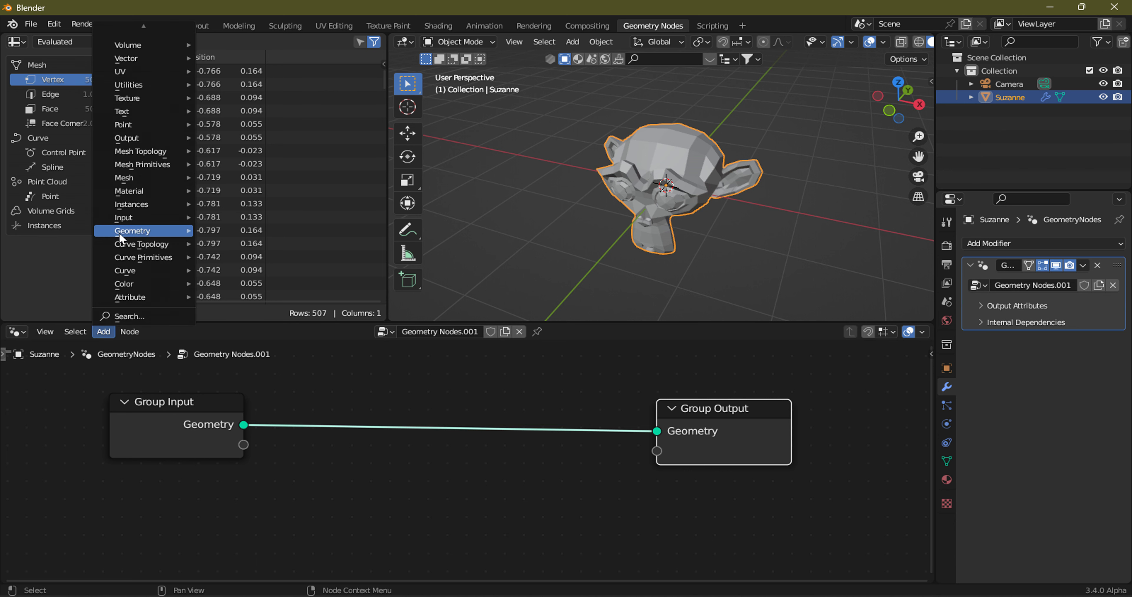
mouse_move(133, 230)
click(241, 364)
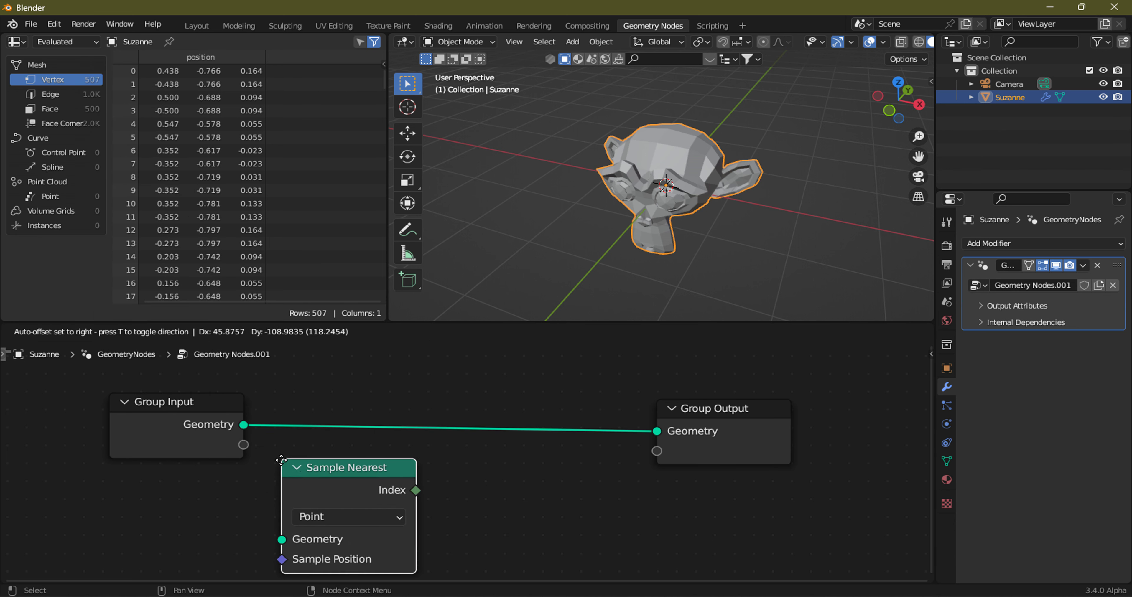
click(362, 474)
middle_drag(372, 476, 378, 403)
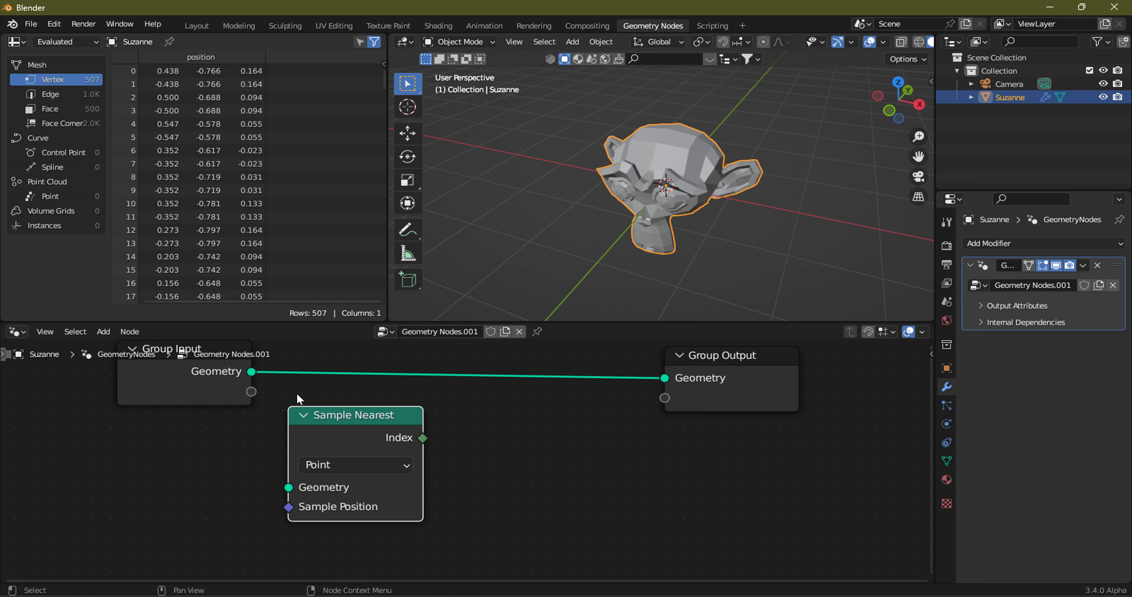
drag(354, 444, 404, 442)
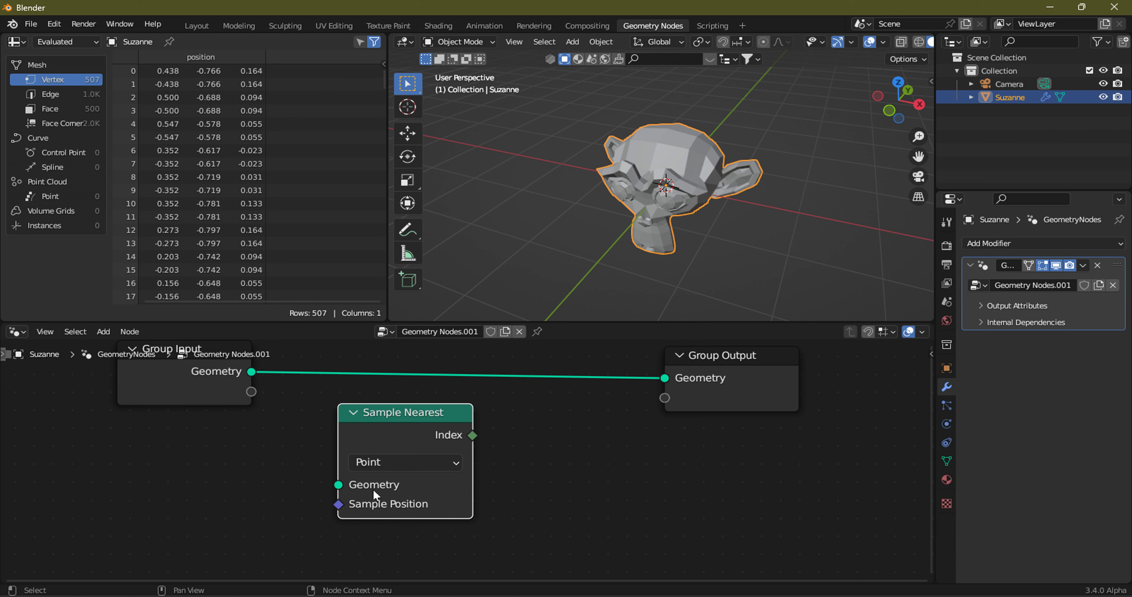
click(104, 332)
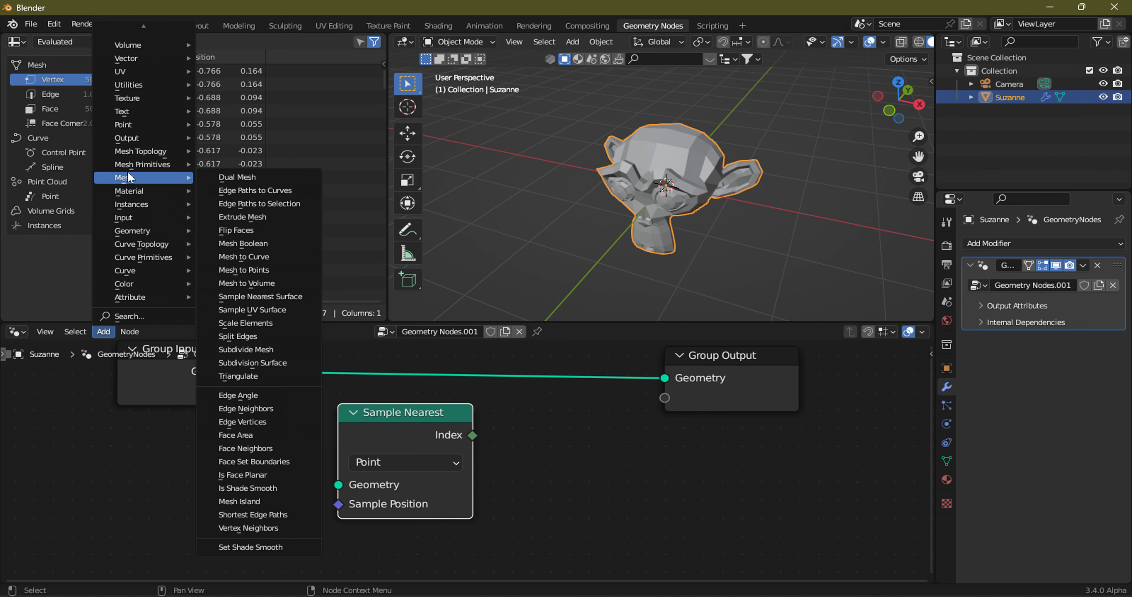
Add a Cube mesh node feeding Sample Nearest's Geometry and the Group Output.
mouse_move(143, 165)
click(232, 177)
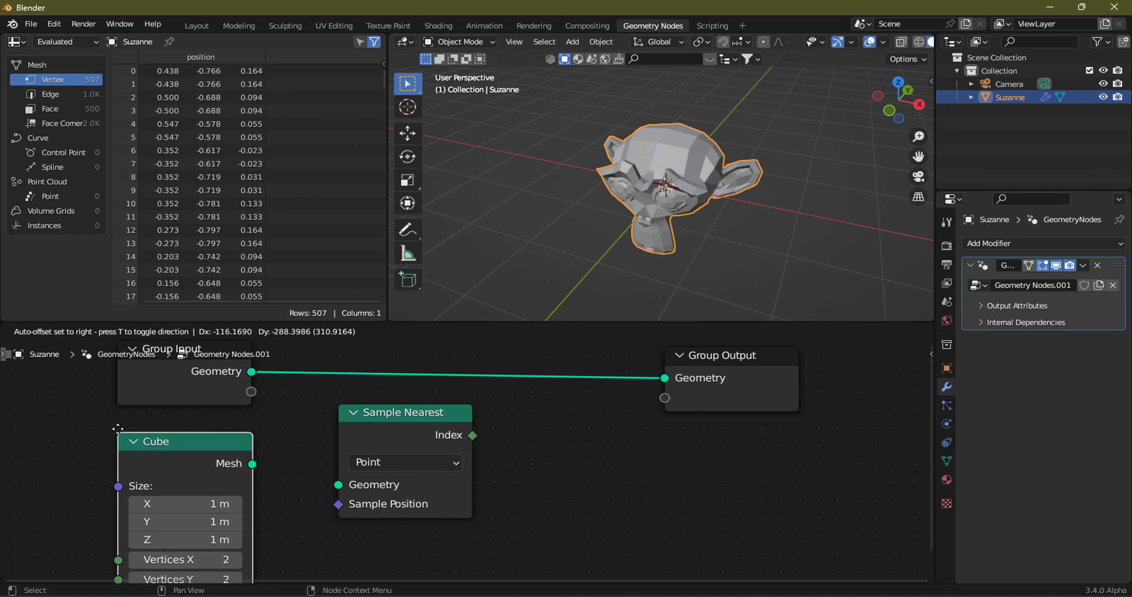
click(225, 438)
drag(251, 460, 342, 486)
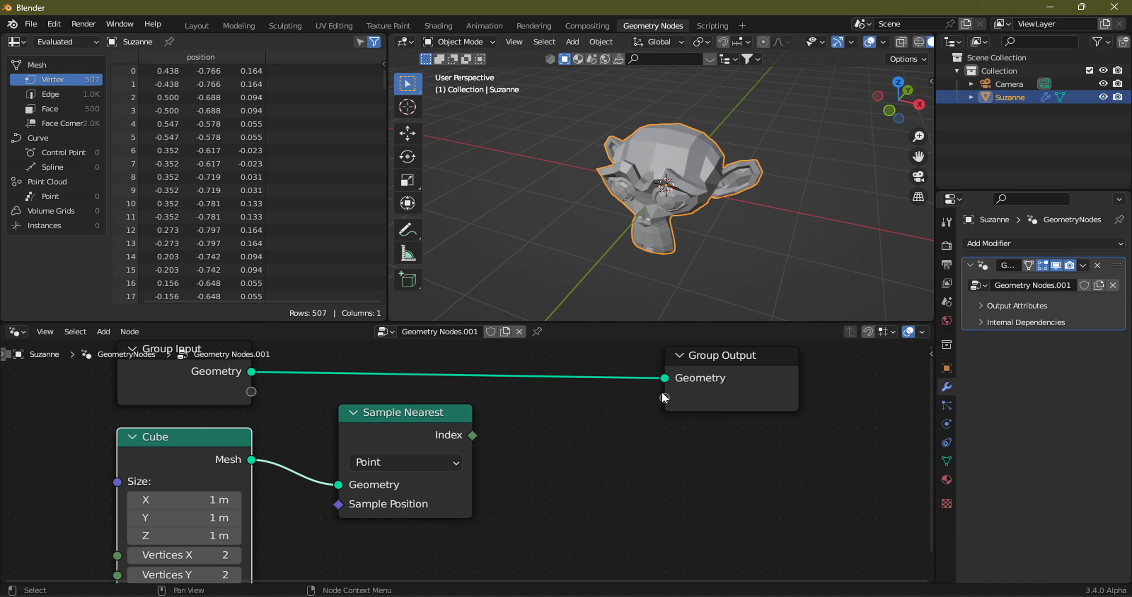
mouse_move(251, 460)
mouse_down()
mouse_move(662, 378)
mouse_move(735, 399)
mouse_up()
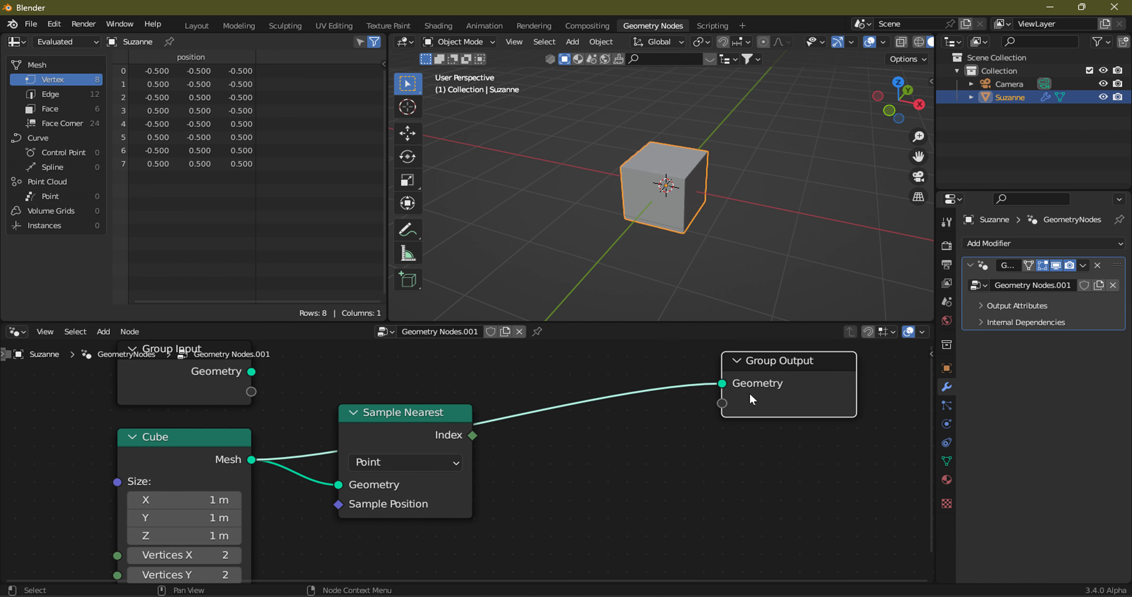
Insert a Join Geometry node on the link before the Group Output.
click(103, 332)
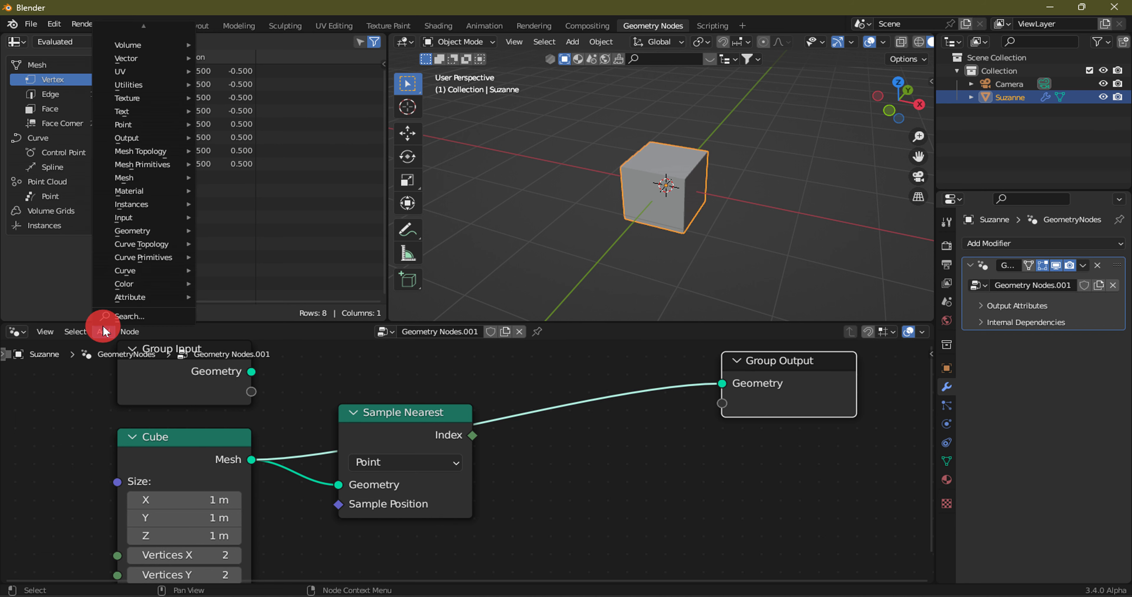
click(102, 331)
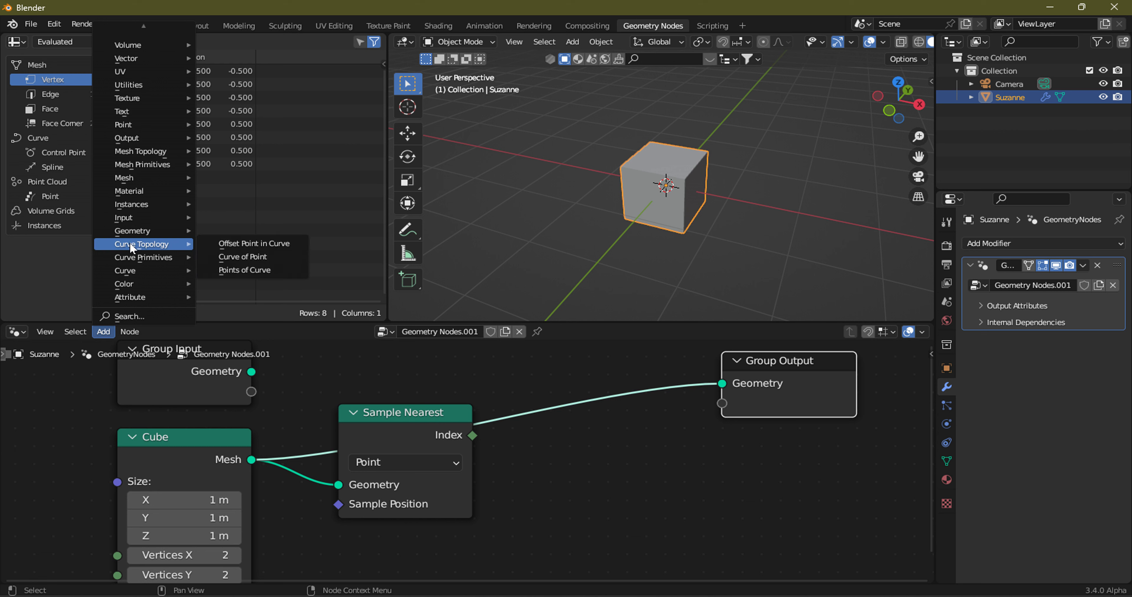
mouse_move(132, 230)
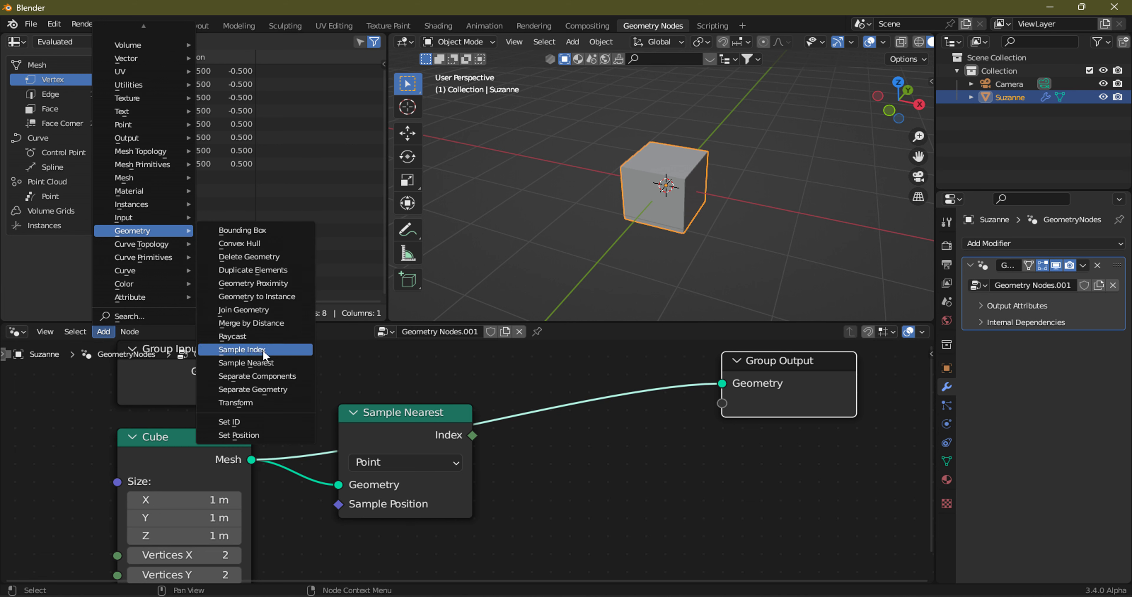
click(244, 310)
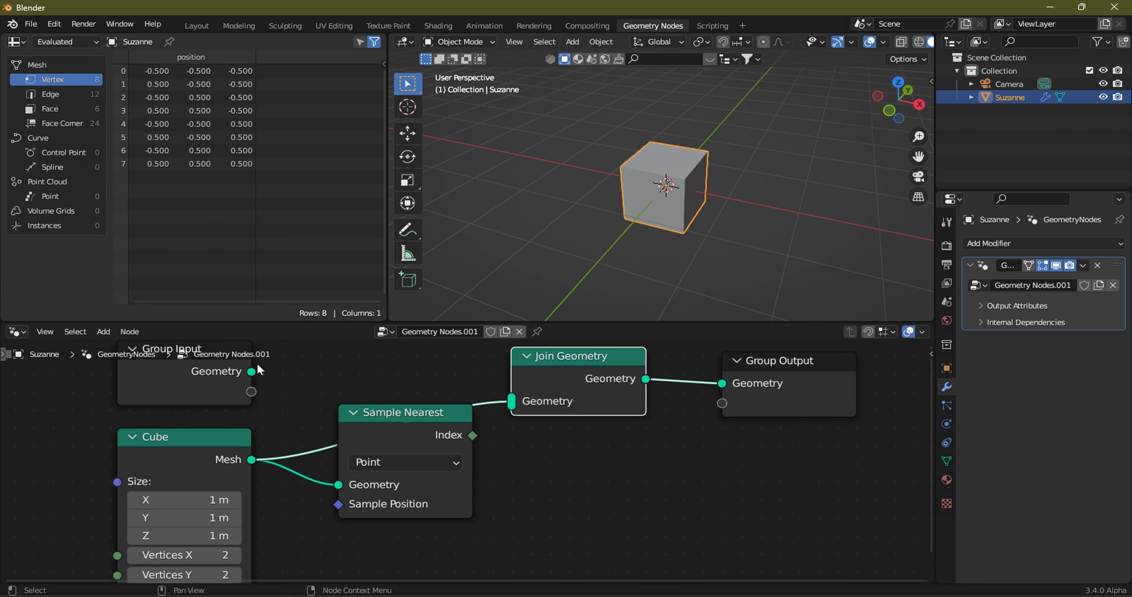
Link Group Input's Geometry into Join Geometry for 515 vertices, then move Join Geometry and Group Output right.
mouse_move(256, 371)
mouse_down()
mouse_move(512, 401)
mouse_move(716, 383)
mouse_up()
scroll(632, 391, down, 2)
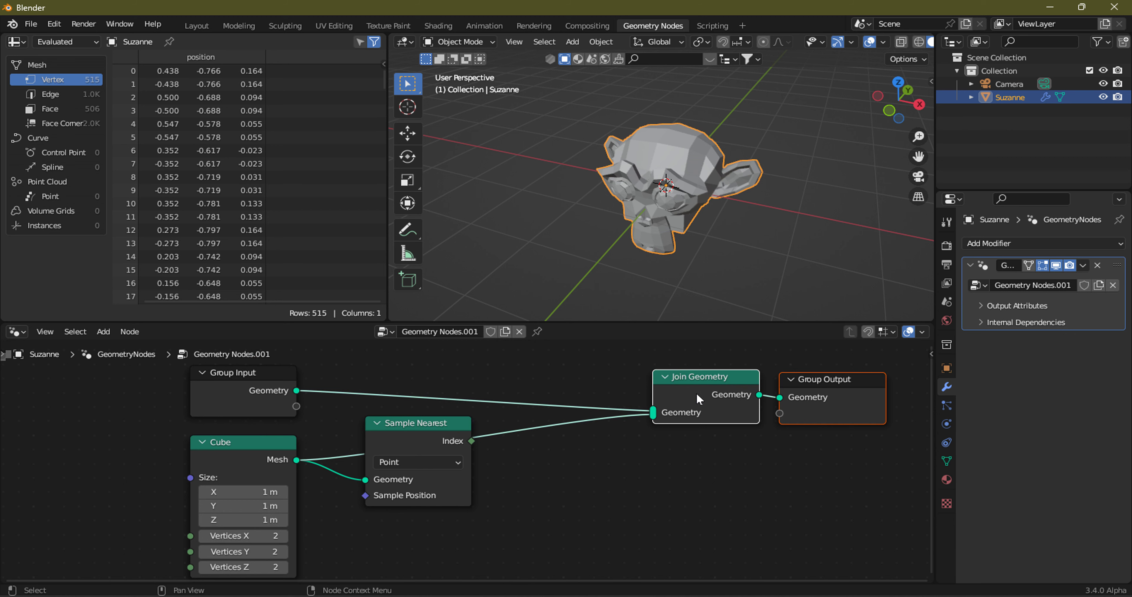
drag(699, 399, 675, 394)
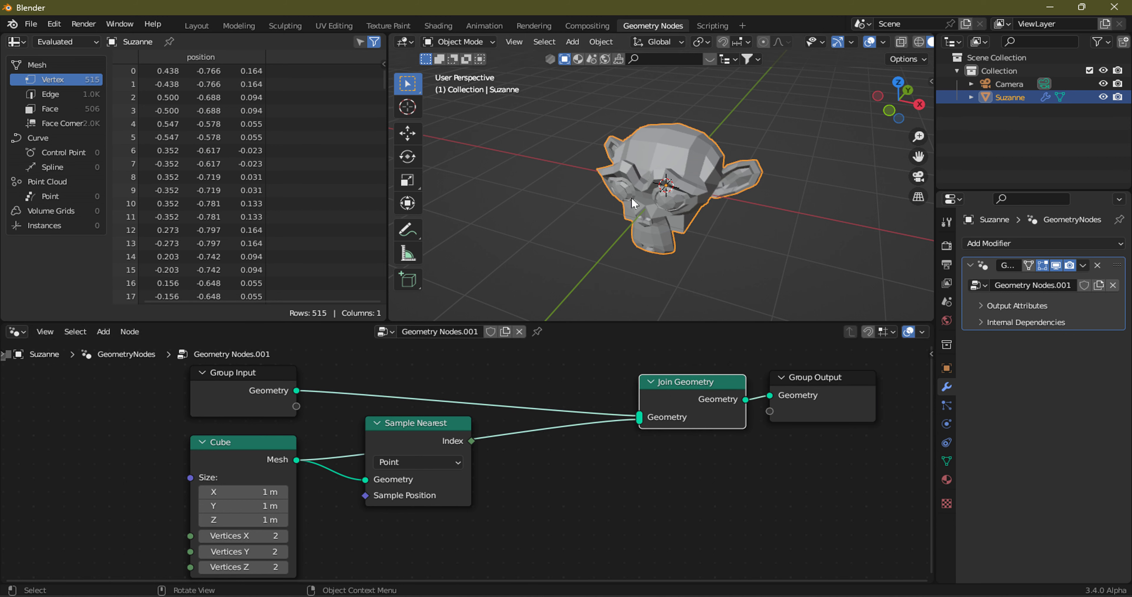
Orbit and zoom the viewport around Suzanne, bringing up her object actions.
right_click(655, 169)
middle_drag(699, 172, 677, 228)
scroll(666, 225, up, 3)
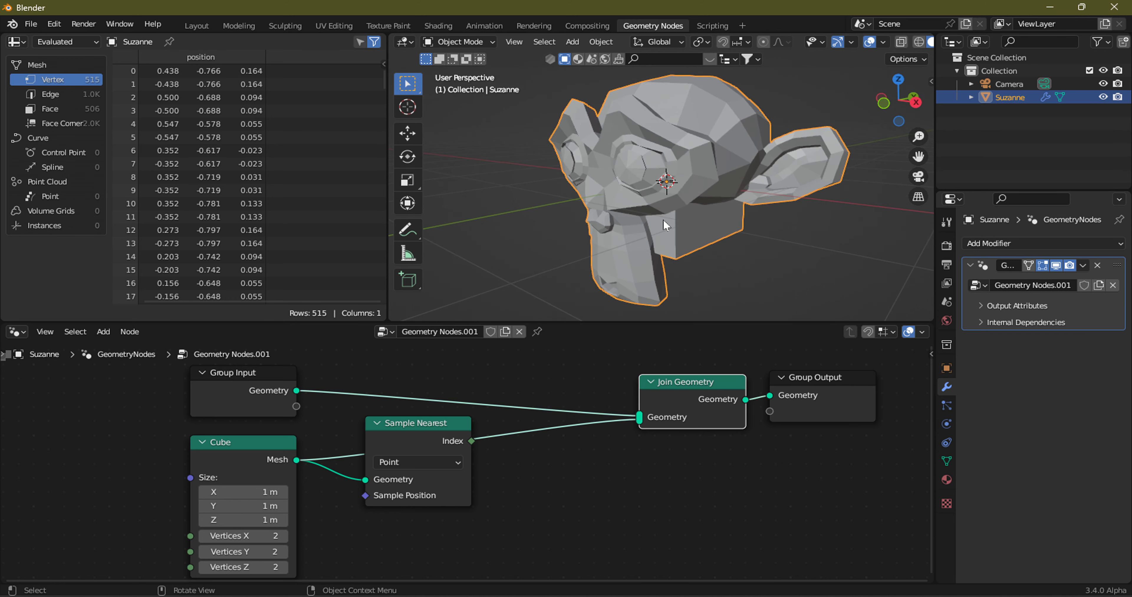
scroll(665, 230, down, 4)
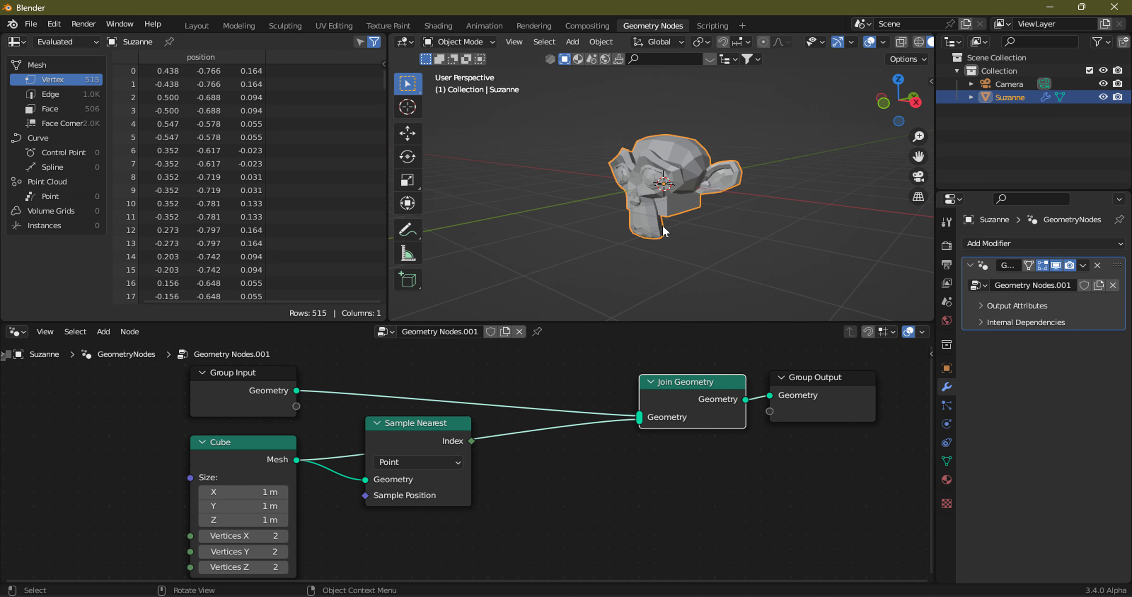
right_click(562, 190)
Nudge Join Geometry, shift Sample Nearest toward Cube, review its domain options, and browse Geometry nodes.
drag(691, 400, 701, 396)
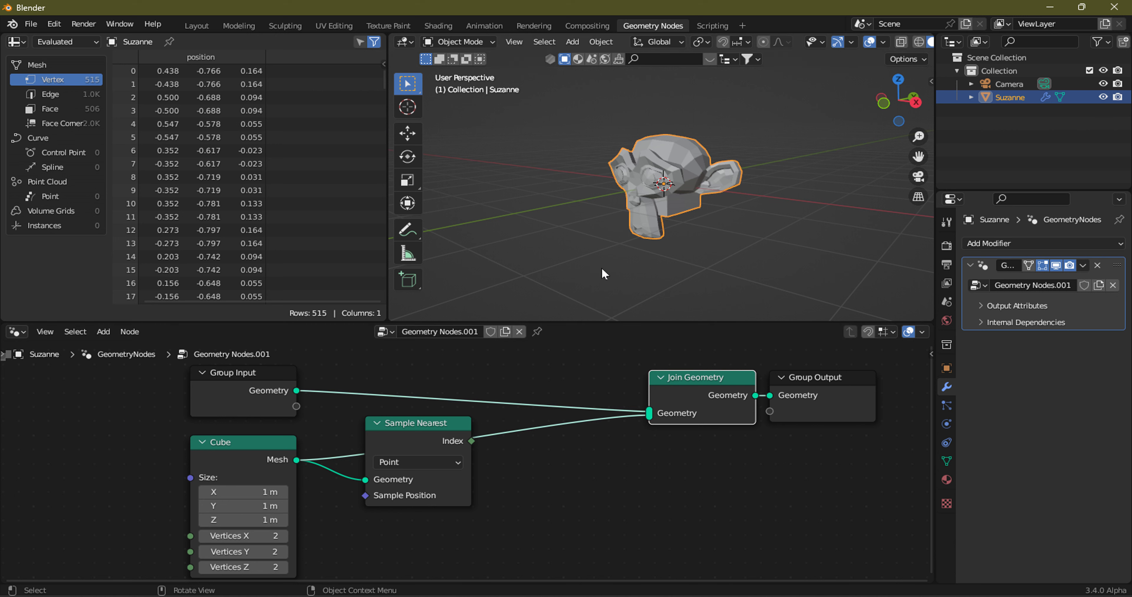
scroll(635, 236, up, 3)
scroll(635, 236, up, 2)
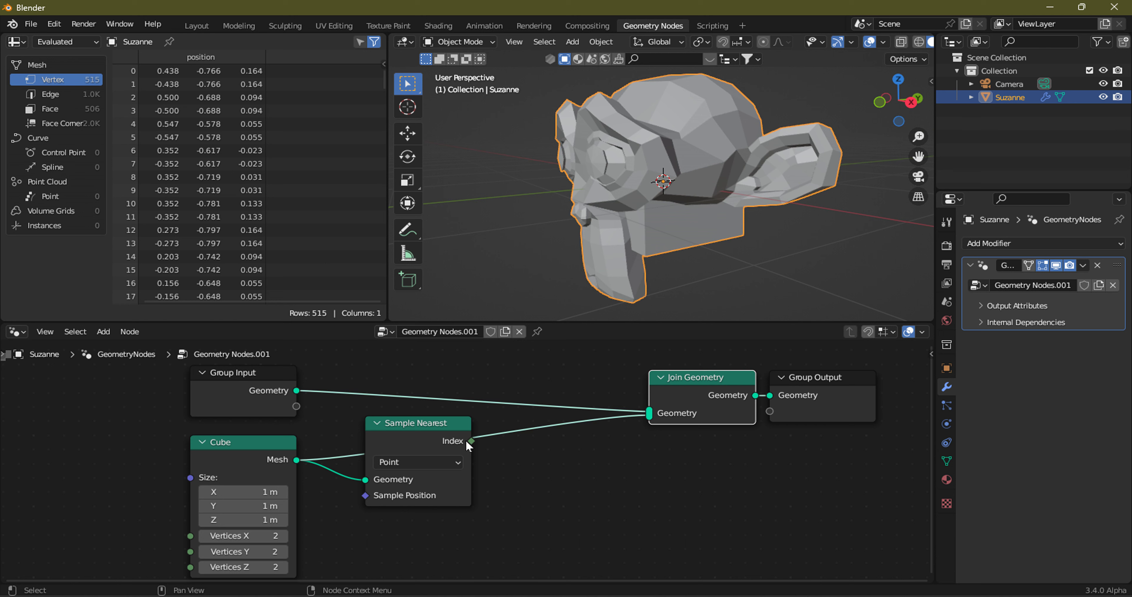
drag(460, 441, 431, 451)
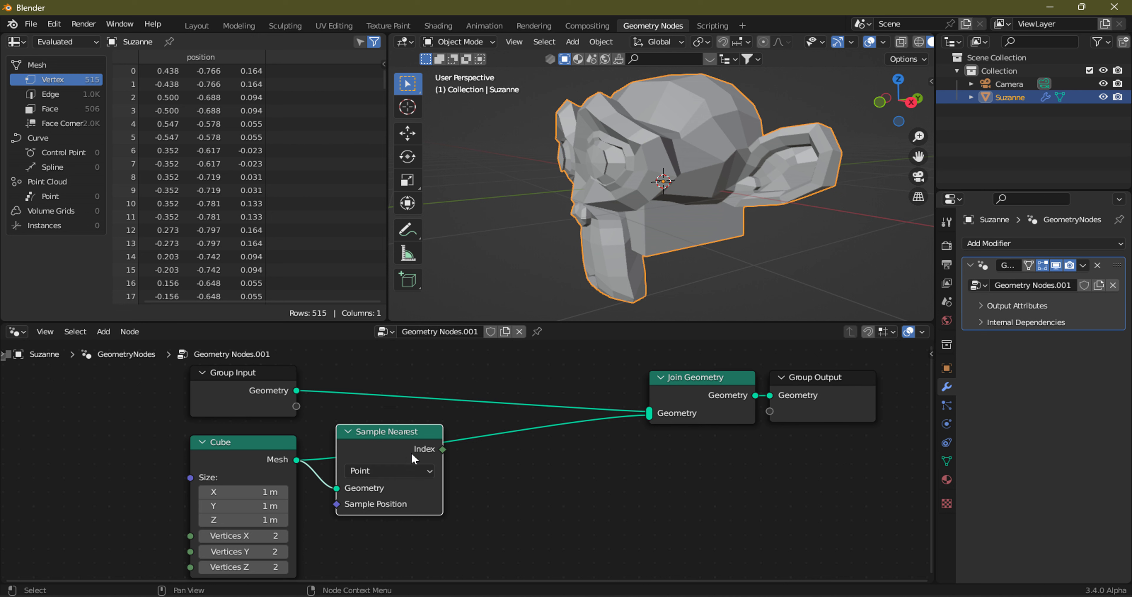
click(383, 470)
click(102, 332)
mouse_move(133, 231)
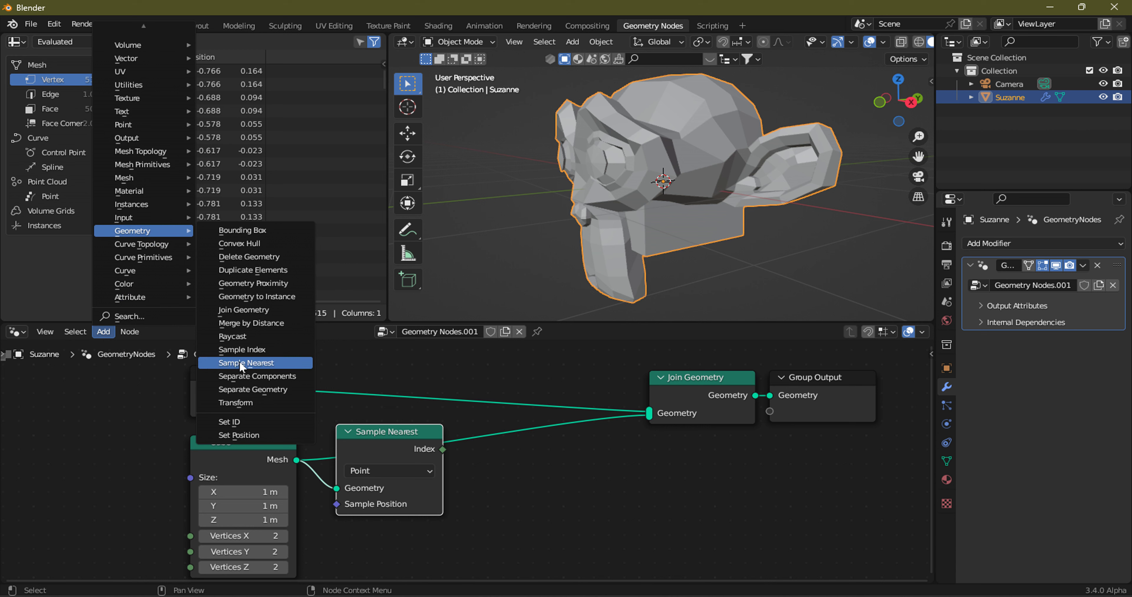
Place a Sample Index node beside Sample Nearest and connect the Cube mesh to its Geometry input.
click(285, 356)
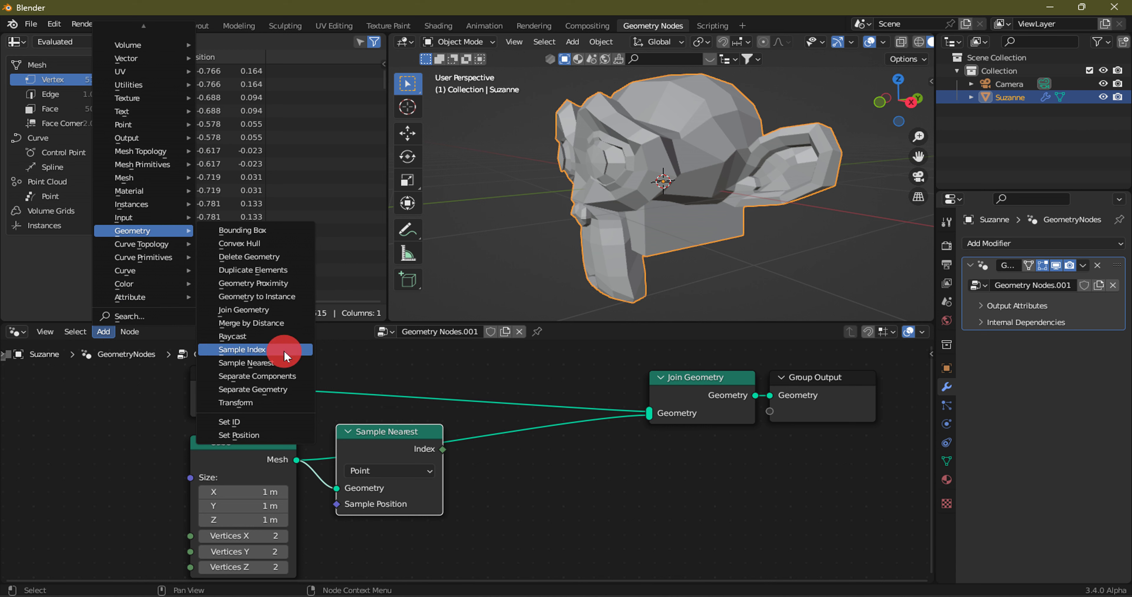
click(480, 450)
shift+scroll(533, 462, down, 2)
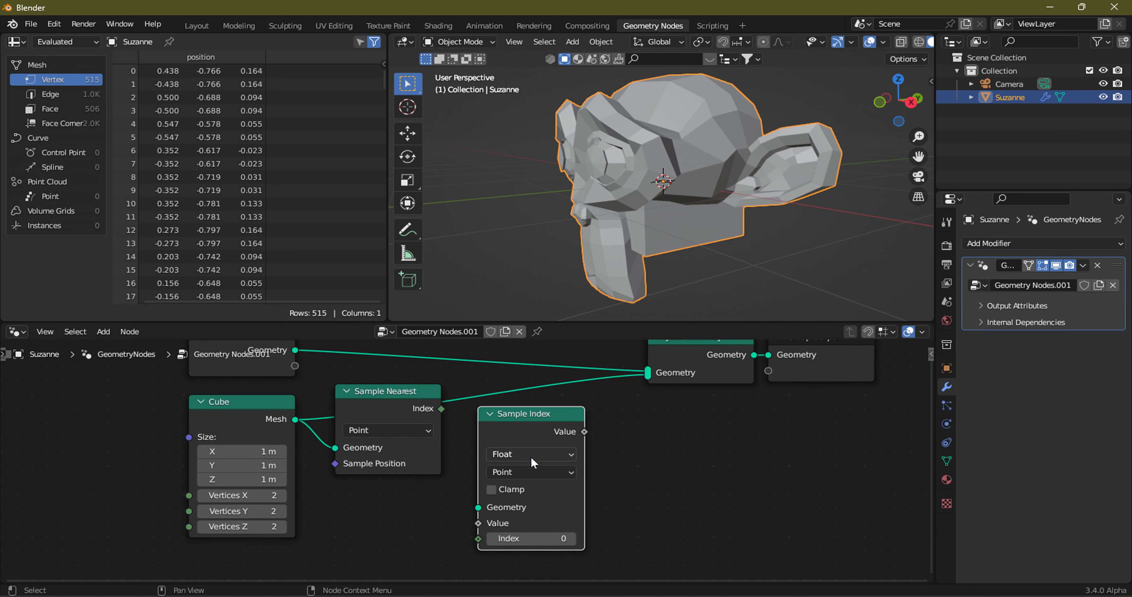
drag(419, 415, 407, 448)
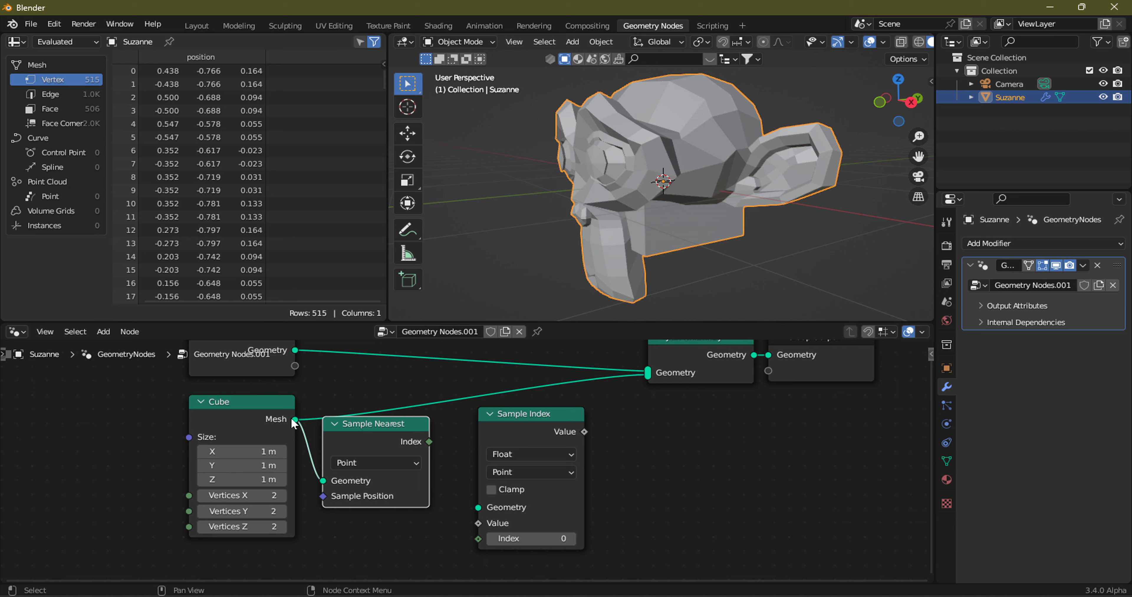
drag(295, 420, 478, 507)
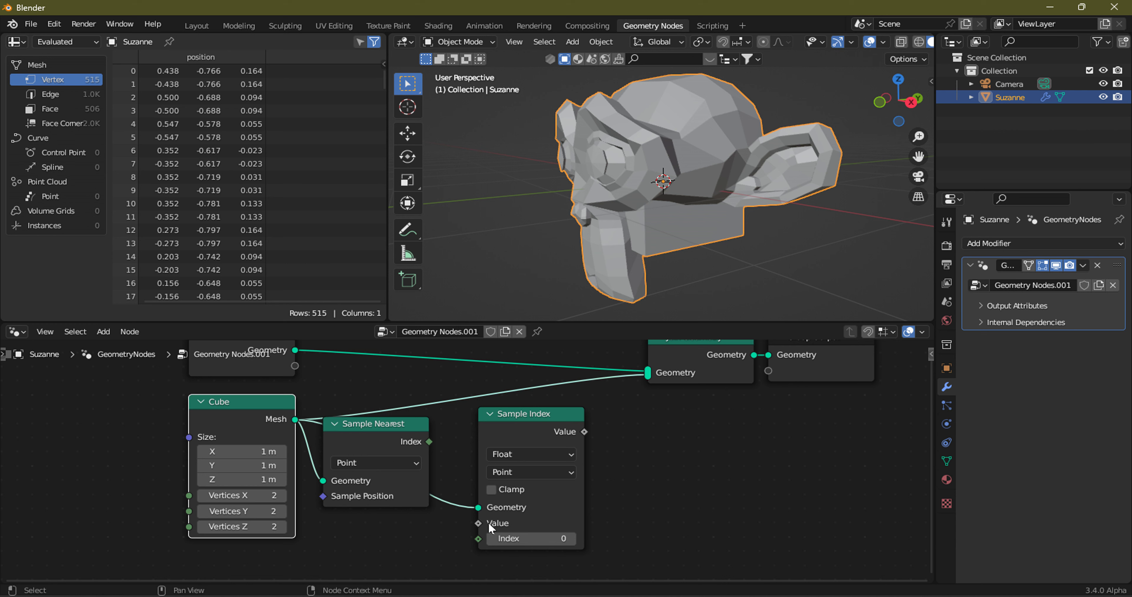
click(103, 333)
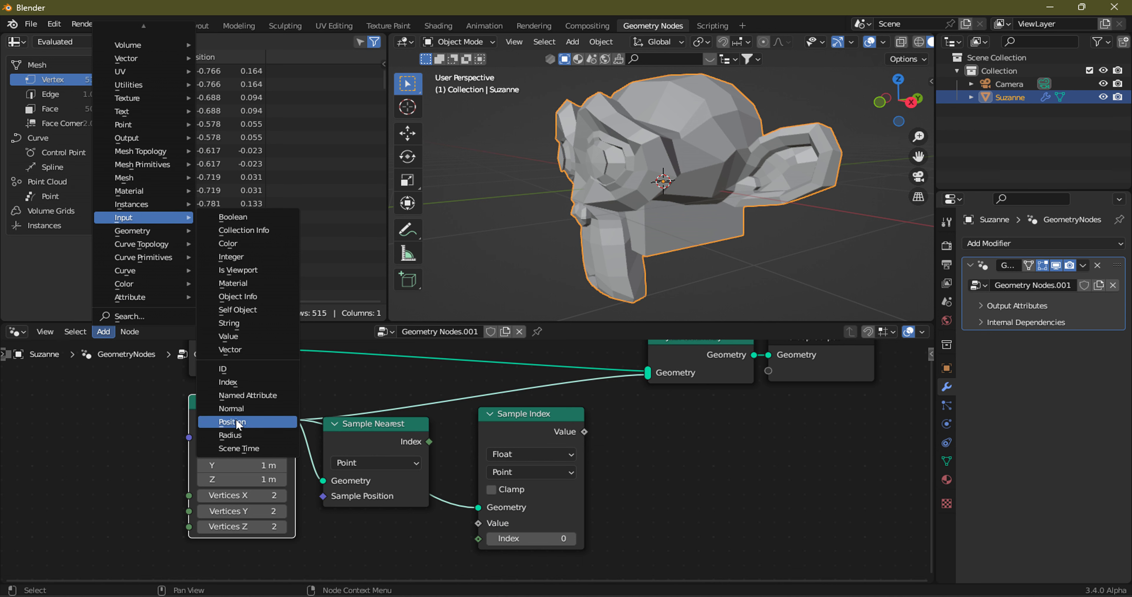
Drop a Position node below Sample Nearest and wire it to Sample Index's Value input.
click(232, 422)
click(327, 519)
drag(428, 539, 478, 523)
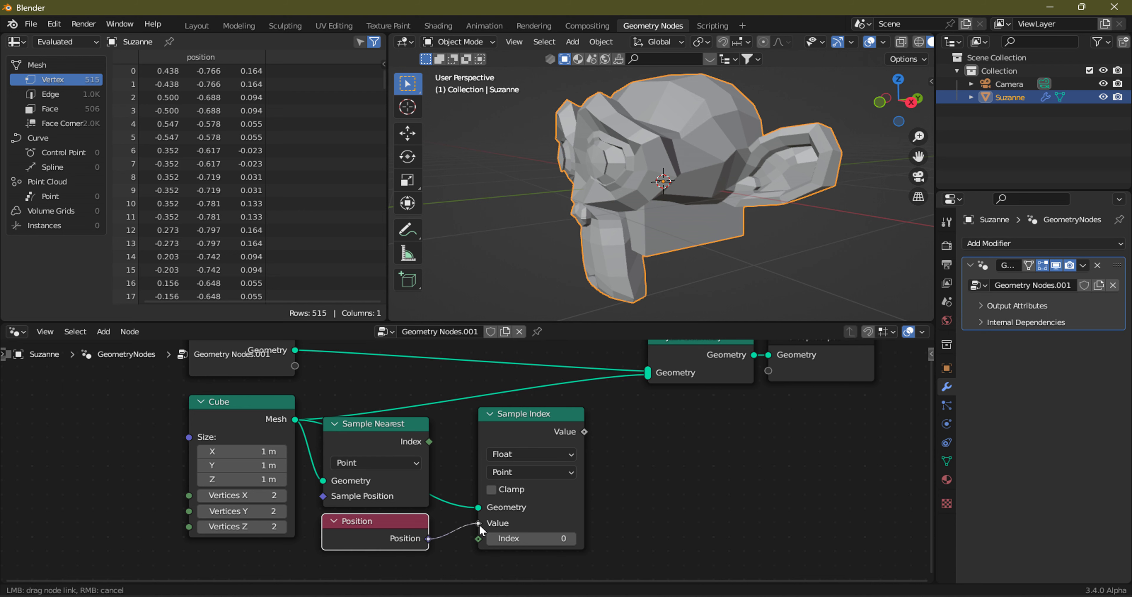
scroll(478, 523, up, 1)
scroll(478, 523, up, 1)
middle_drag(460, 497, 442, 430)
Pan and zoom the node editor to frame the Cube, sampling and Position nodes.
scroll(381, 502, up, 1)
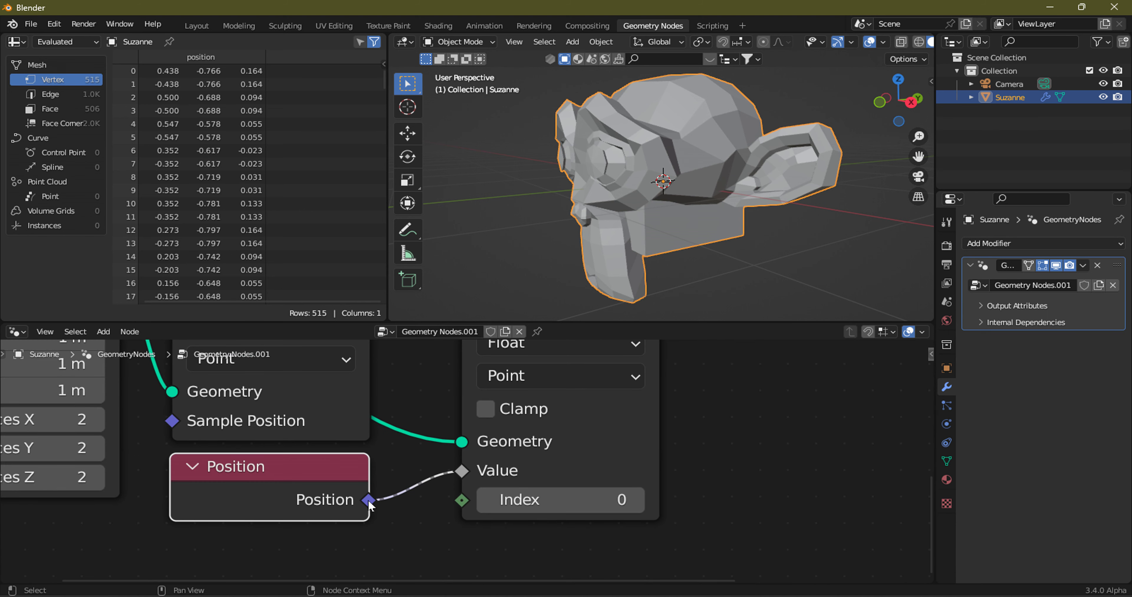
scroll(410, 467, down, 3)
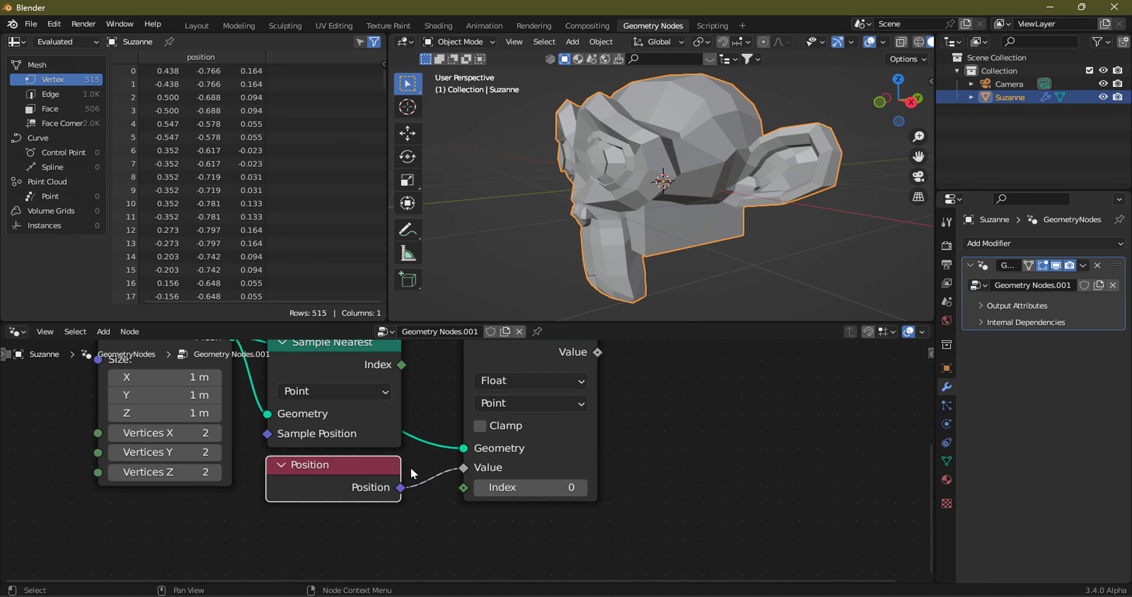
scroll(417, 426, down, 1)
middle_drag(425, 386, 420, 444)
scroll(422, 442, up, 2)
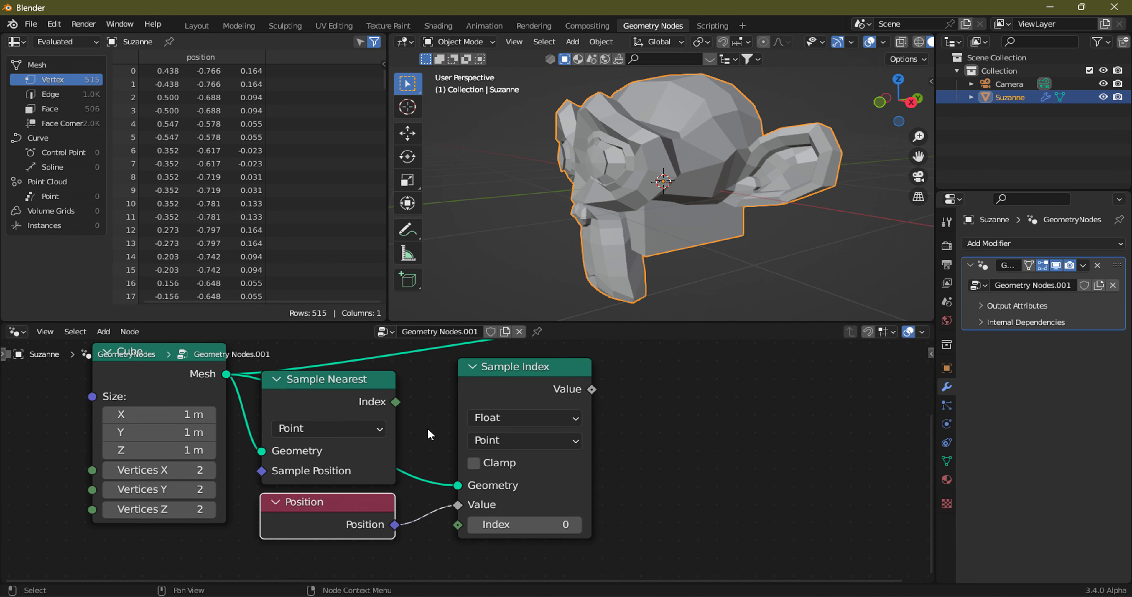
middle_drag(416, 396, 418, 440)
scroll(421, 440, down, 2)
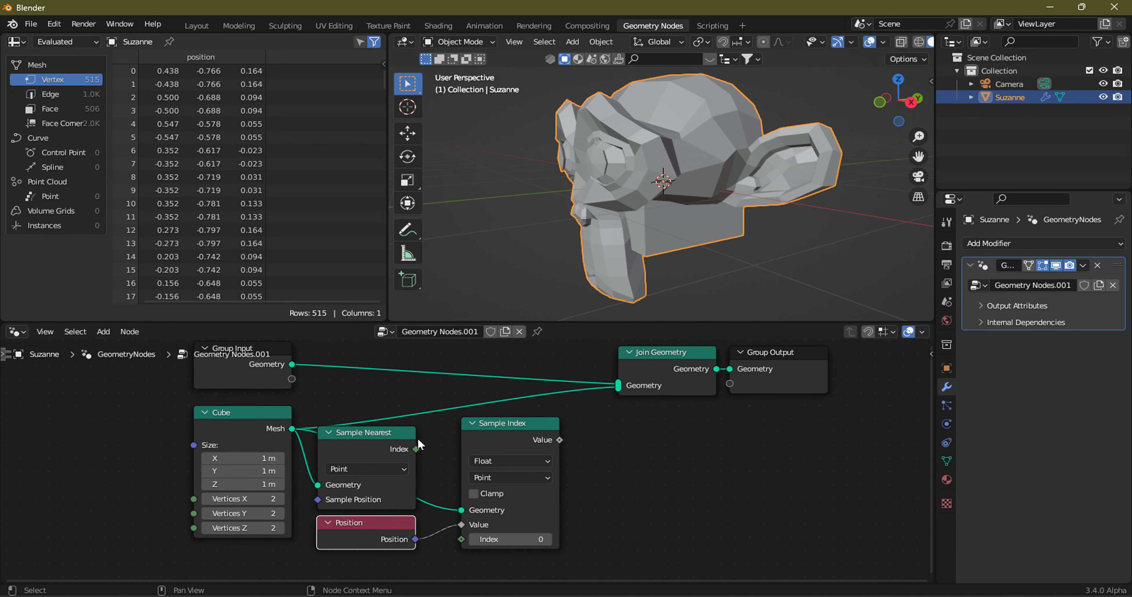
scroll(413, 439, up, 1)
scroll(401, 548, up, 1)
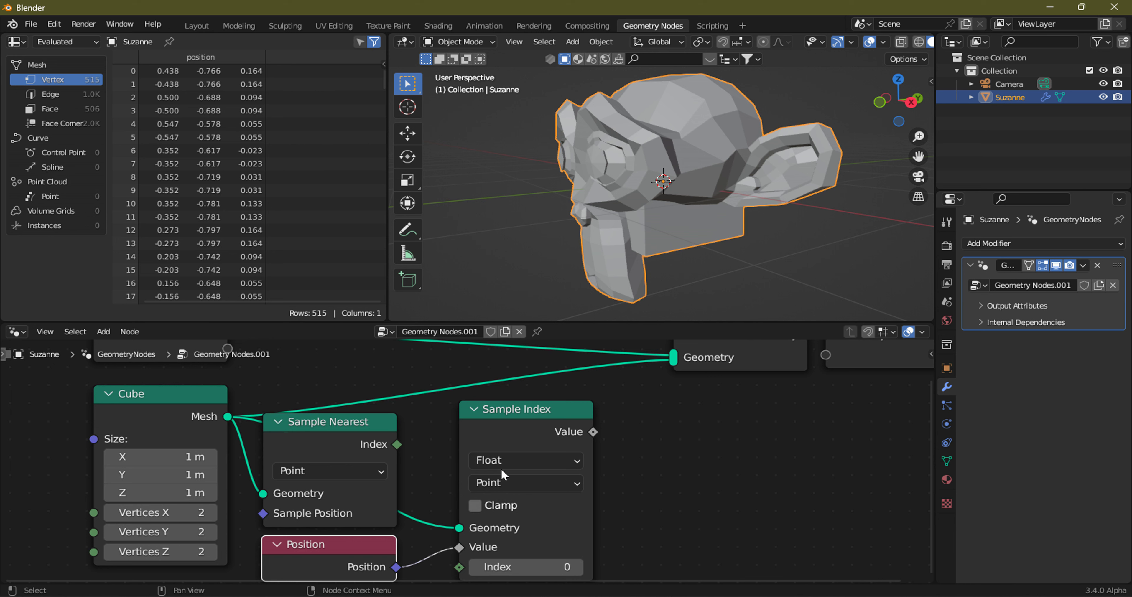
Switch Sample Index's data type to Vector and reconnect Position to its Value input.
click(504, 461)
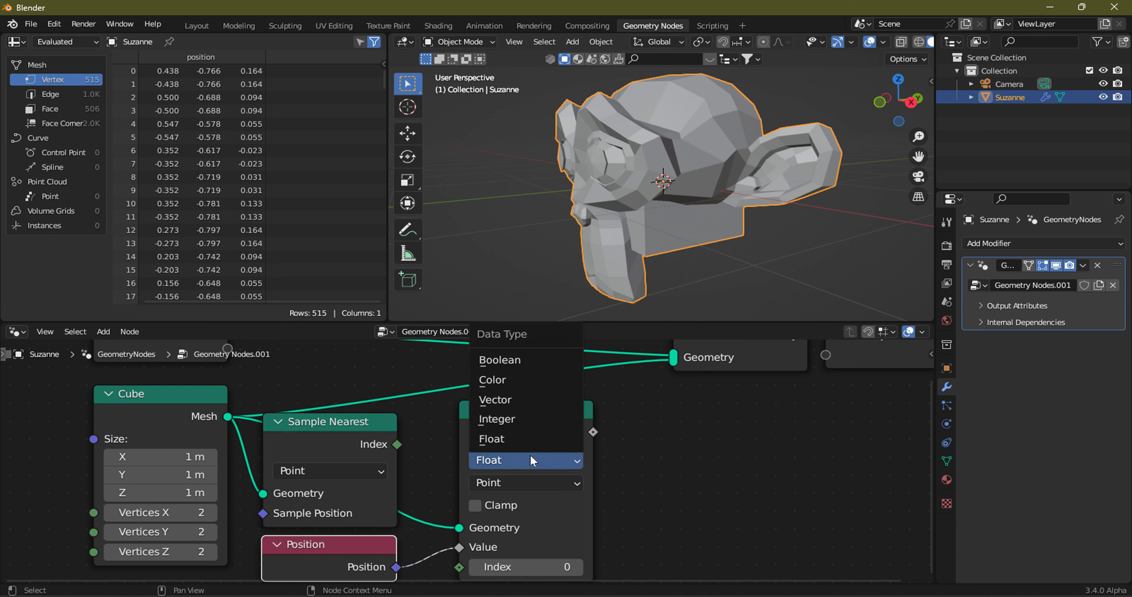
click(520, 401)
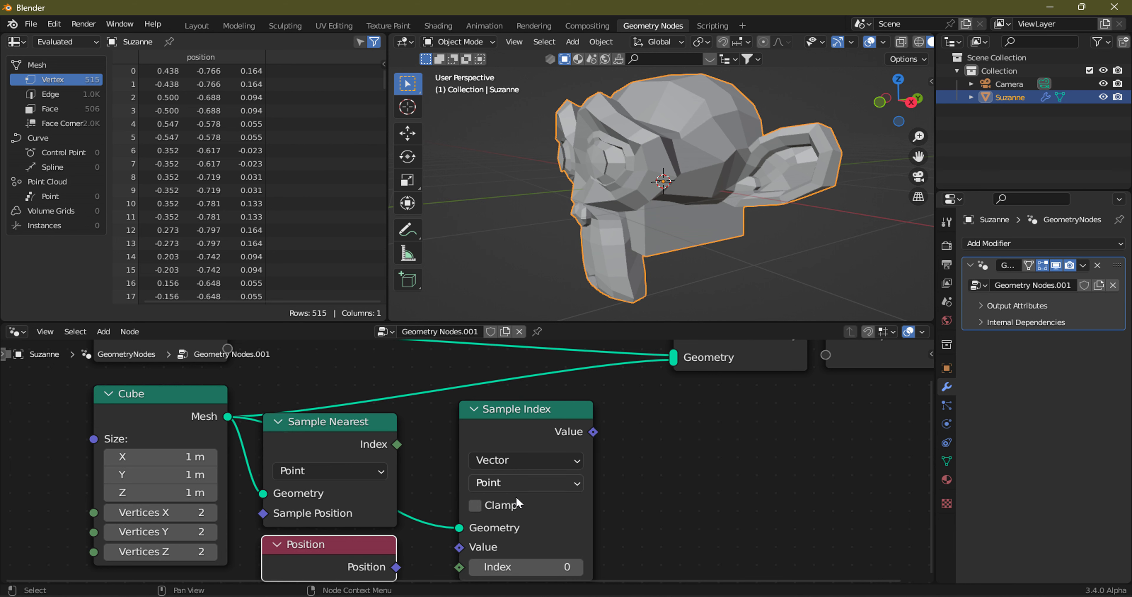
shift+scroll(488, 439, down, 2)
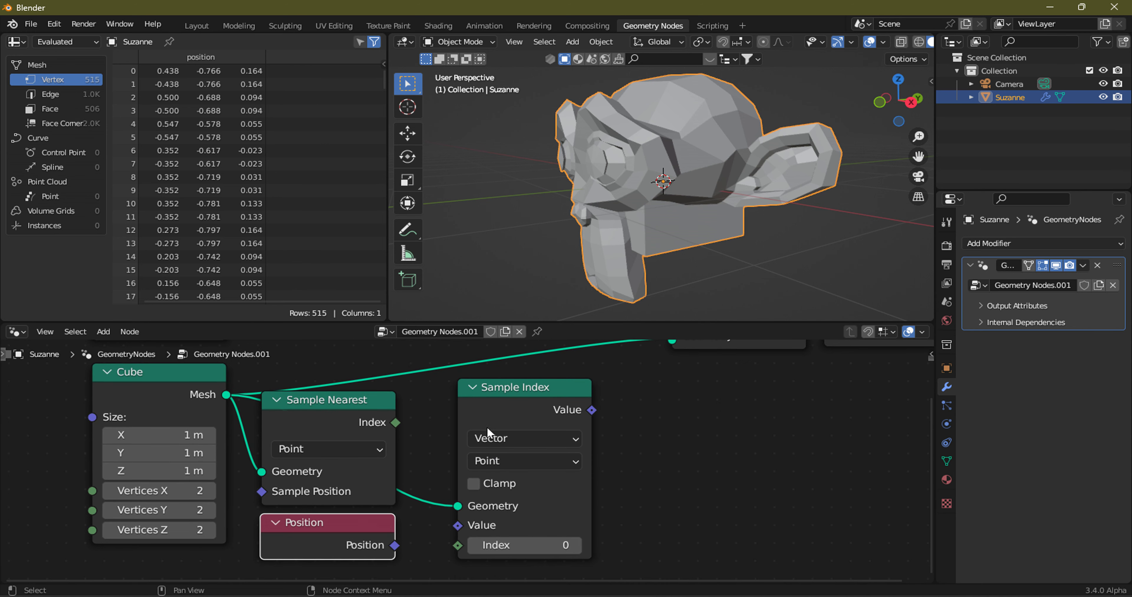
drag(395, 546, 457, 526)
scroll(411, 513, down, 2)
scroll(467, 478, up, 1)
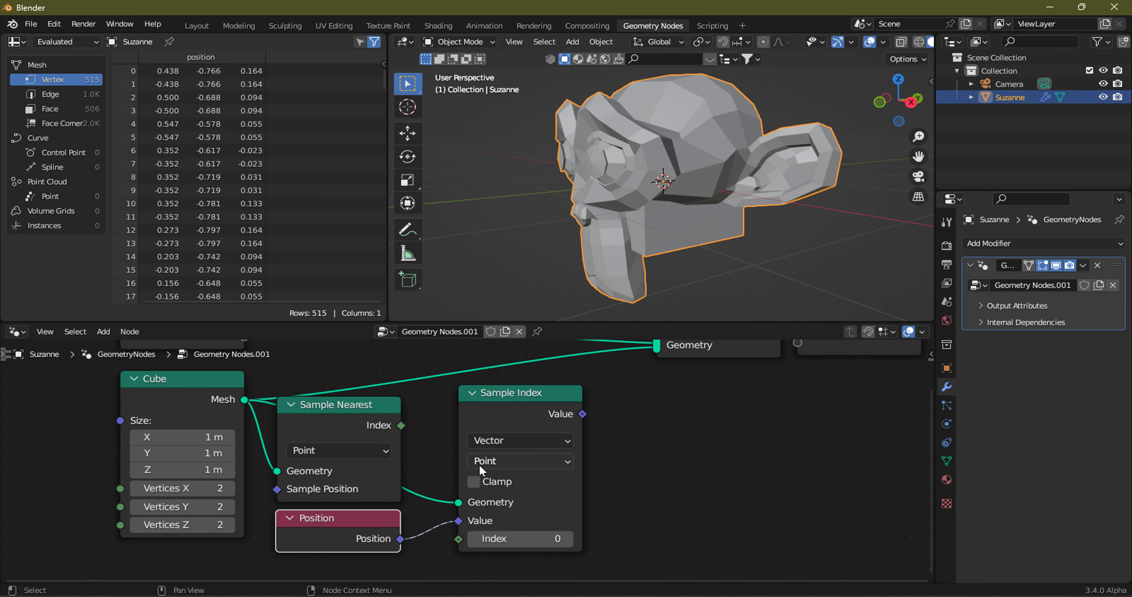
Review Sample Index's domain options and keep it on Point.
click(493, 462)
click(484, 462)
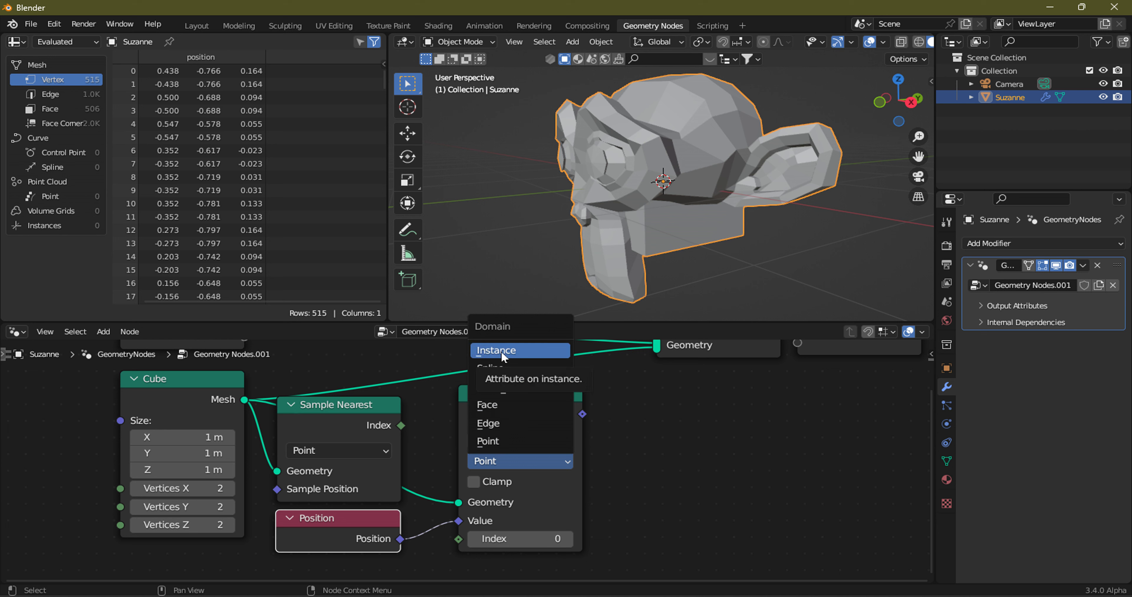
click(514, 441)
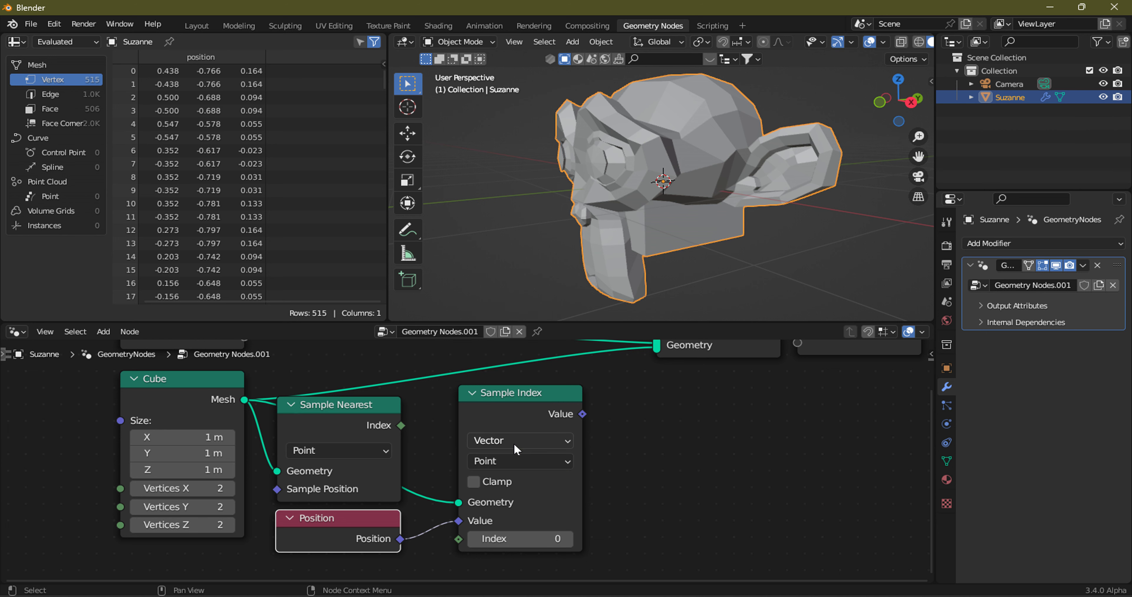
middle_drag(461, 542, 482, 514)
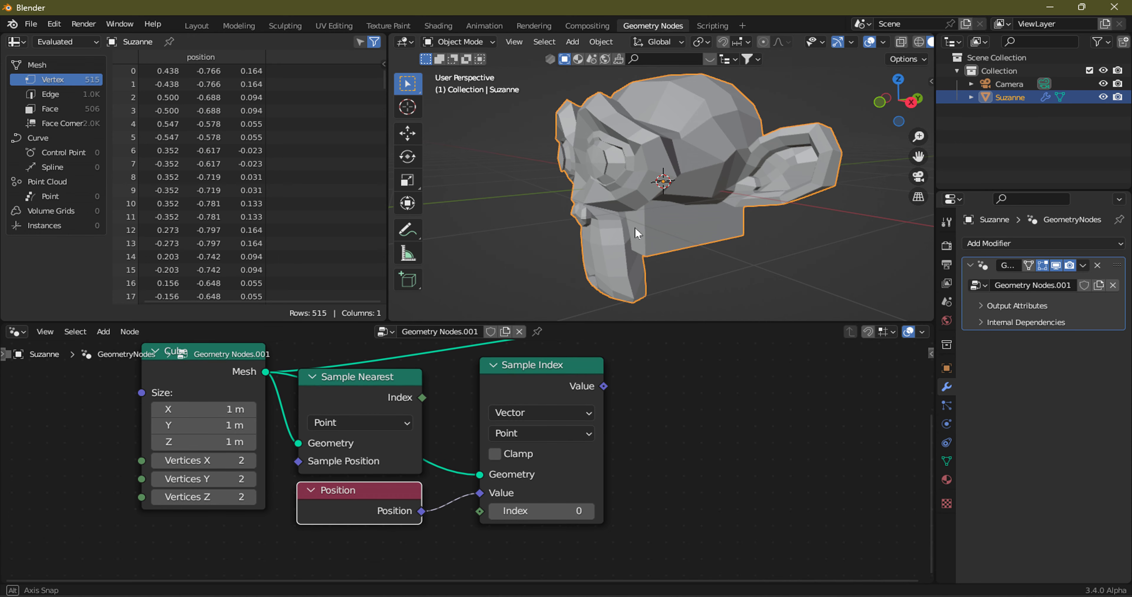
mouse_move(635, 227)
middle_down()
mouse_move(781, 228)
mouse_move(656, 233)
middle_up()
scroll(638, 243, up, 4)
scroll(638, 243, down, 2)
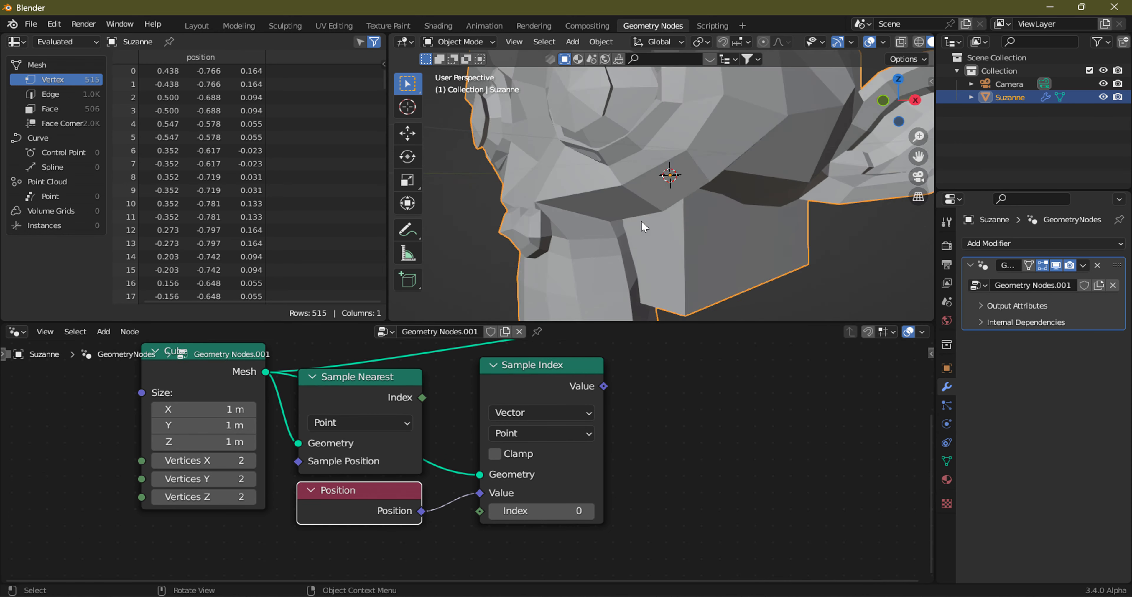
scroll(640, 228, down, 2)
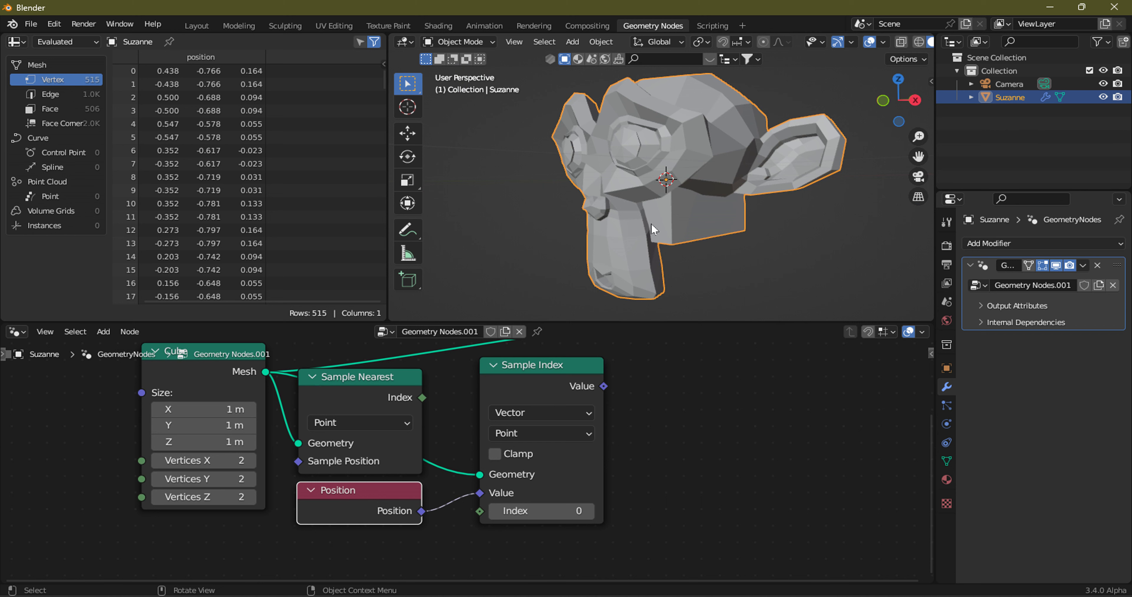
middle_drag(652, 225, 662, 211)
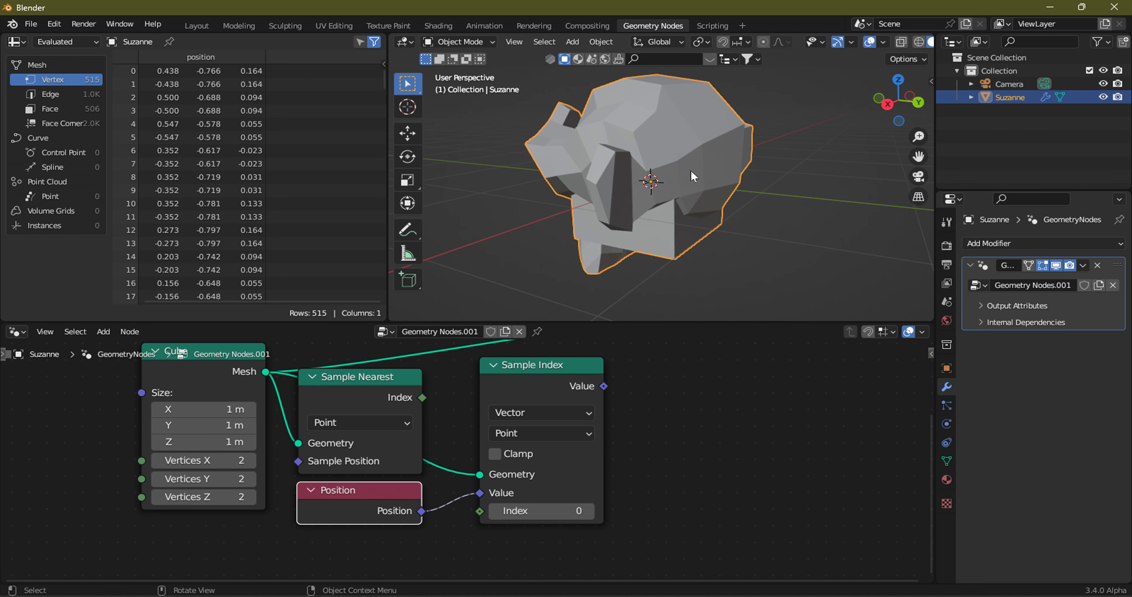
mouse_move(705, 174)
middle_down()
mouse_move(661, 209)
mouse_move(719, 117)
mouse_move(669, 224)
mouse_move(738, 156)
middle_up()
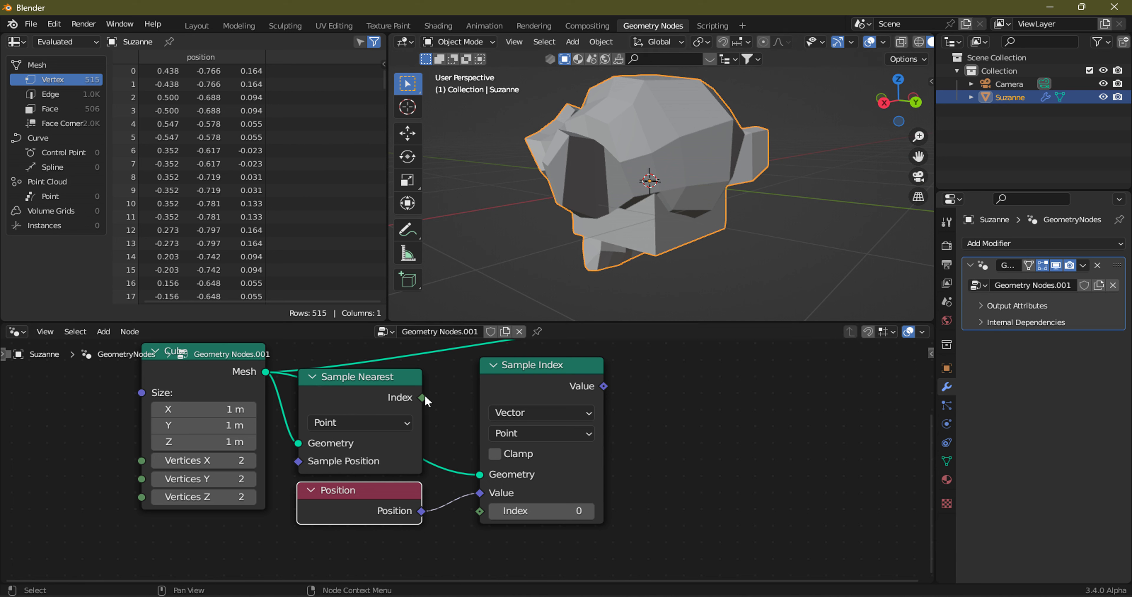
Link Sample Nearest's Index output to Sample Index's Index input and frame the whole tree.
mouse_move(422, 397)
mouse_down()
mouse_move(429, 389)
mouse_move(436, 419)
mouse_up()
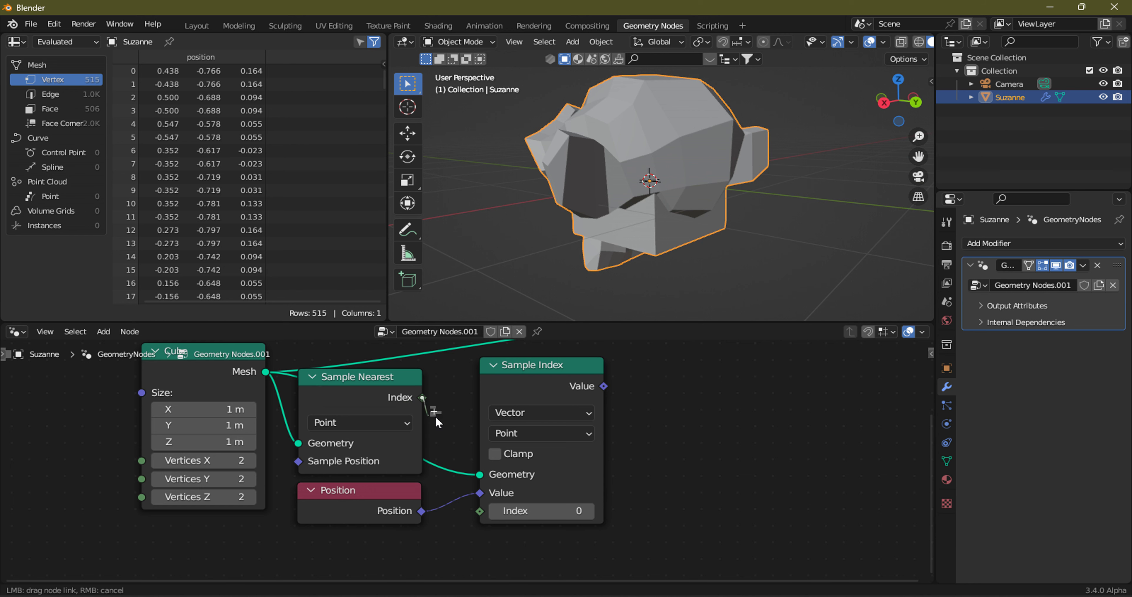
drag(455, 516, 481, 516)
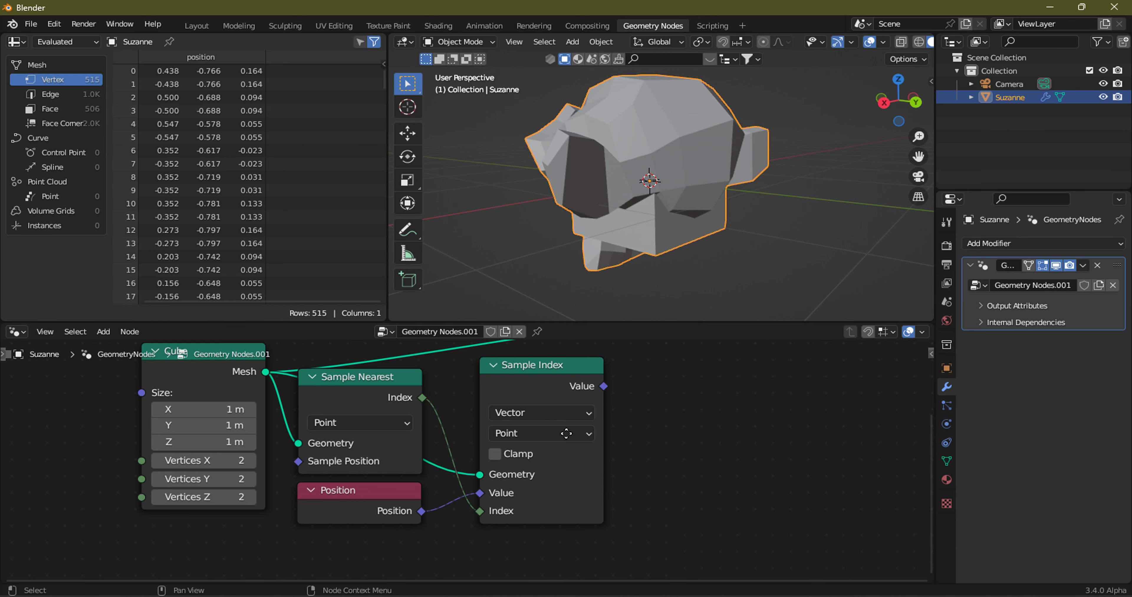
key(Home)
Move Join Geometry and Group Output further right and nudge Sample Index up-left.
mouse_move(605, 351)
mouse_down()
mouse_move(708, 392)
mouse_move(762, 386)
mouse_up()
scroll(536, 460, up, 1)
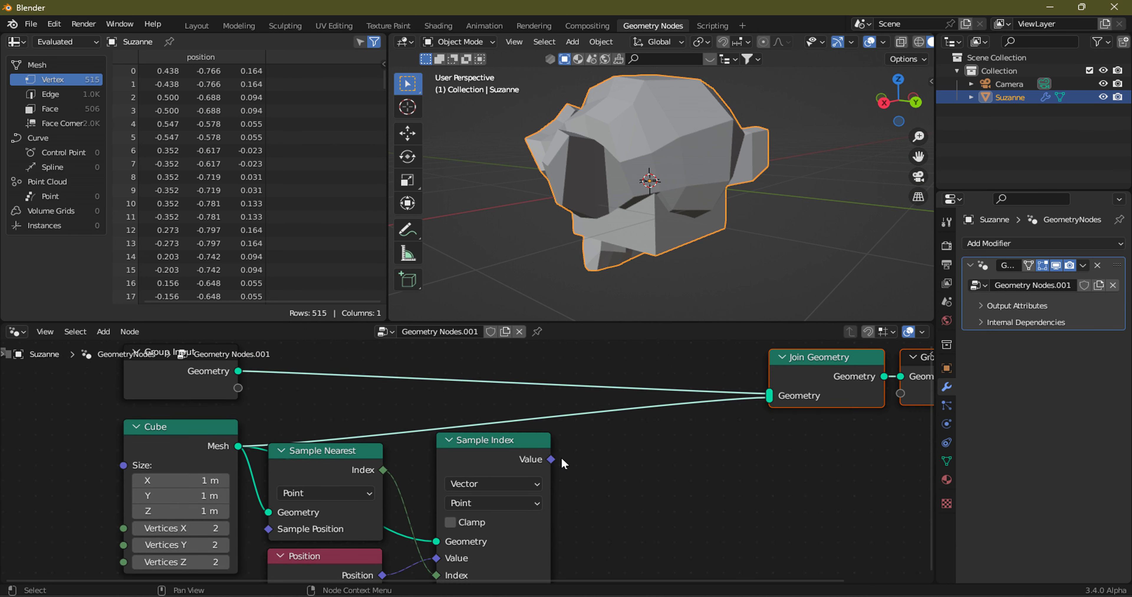
drag(515, 435, 502, 430)
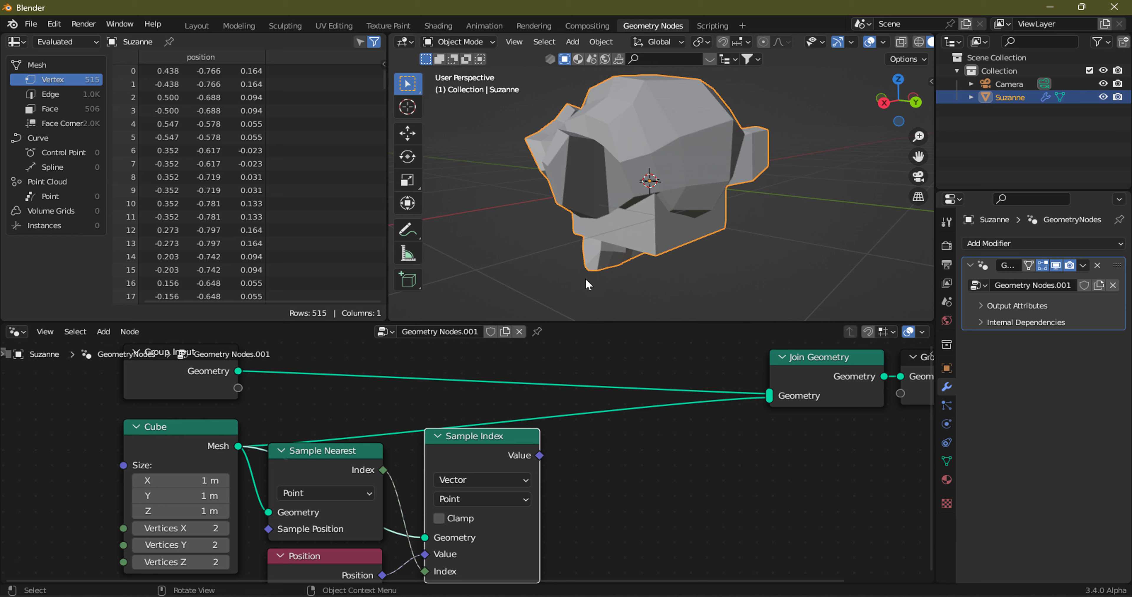
middle_drag(594, 255, 704, 251)
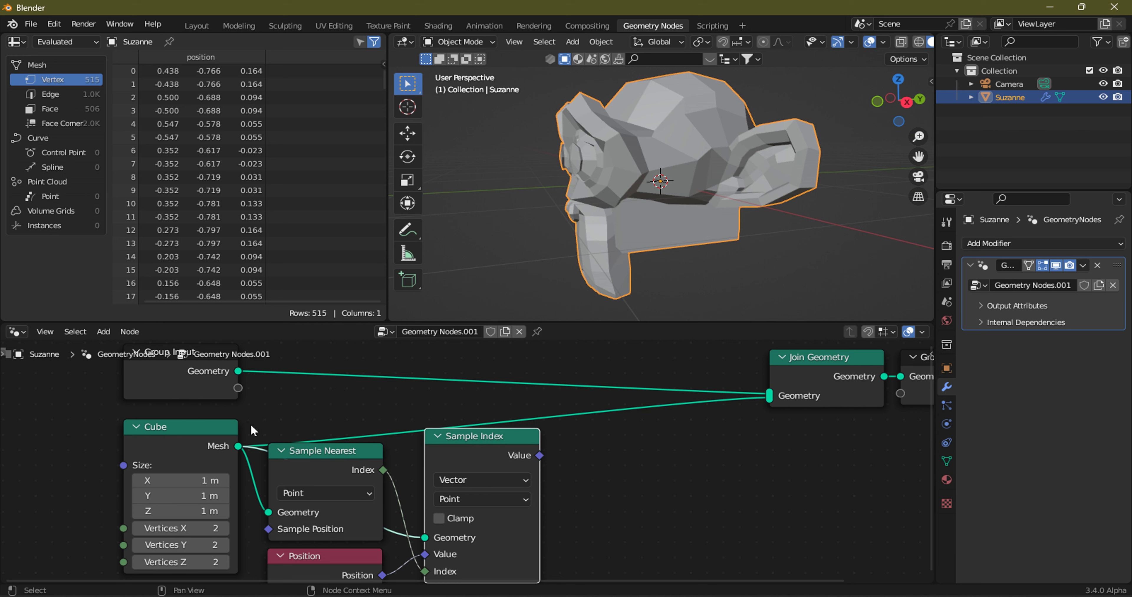
click(101, 331)
Insert a Set Position node on the Group Input–Join Geometry link and move it right.
click(101, 333)
mouse_move(144, 257)
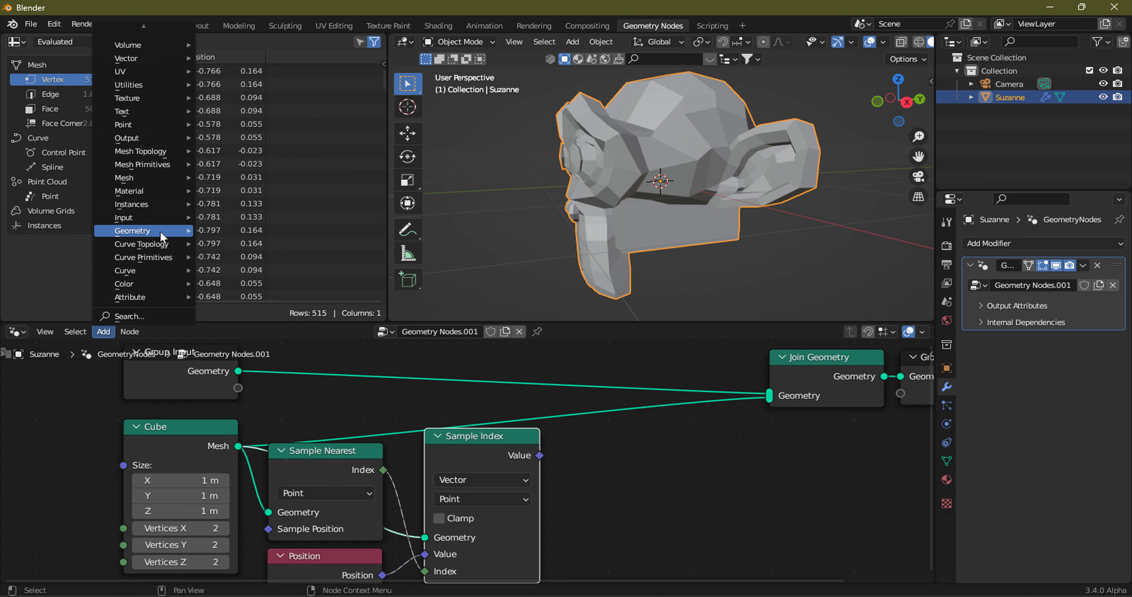
mouse_move(133, 231)
click(233, 435)
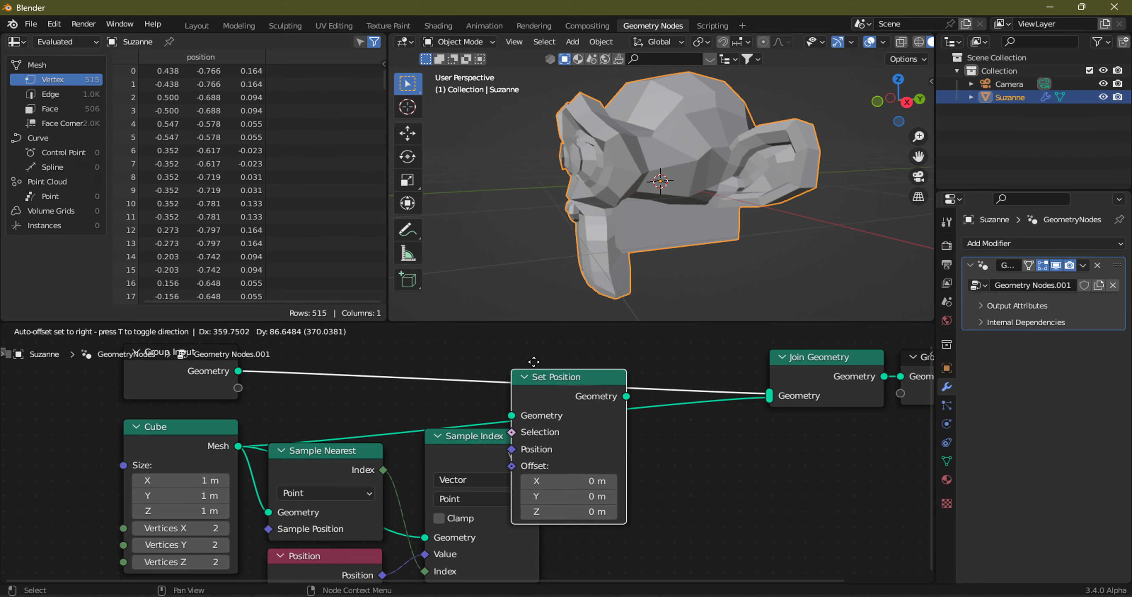
click(554, 368)
drag(583, 383, 663, 371)
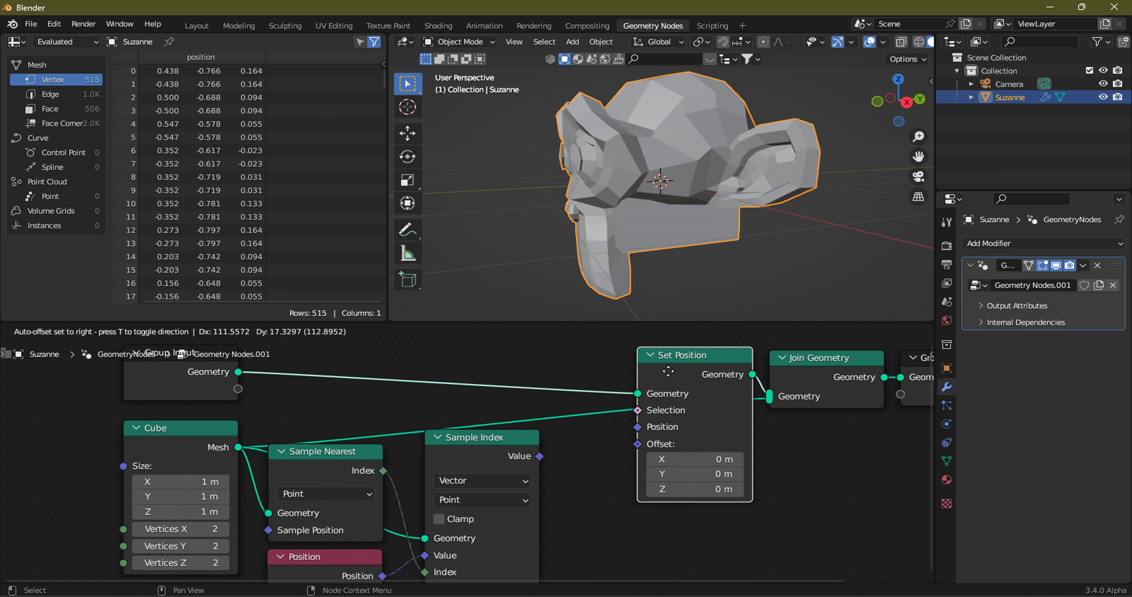
scroll(644, 430, up, 1)
scroll(644, 430, up, 1)
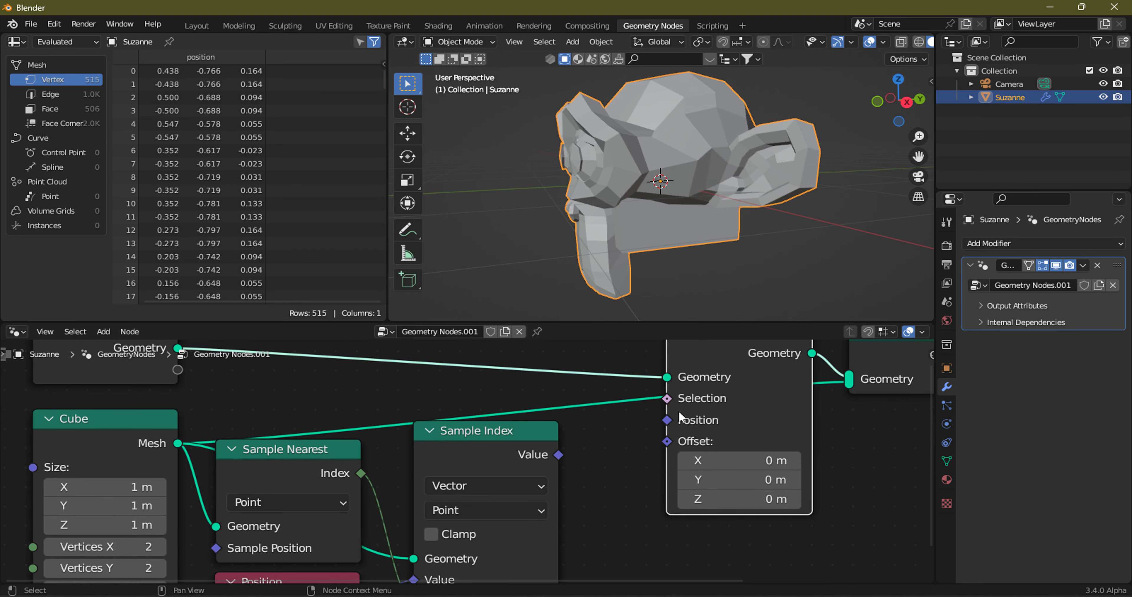
scroll(616, 428, down, 1)
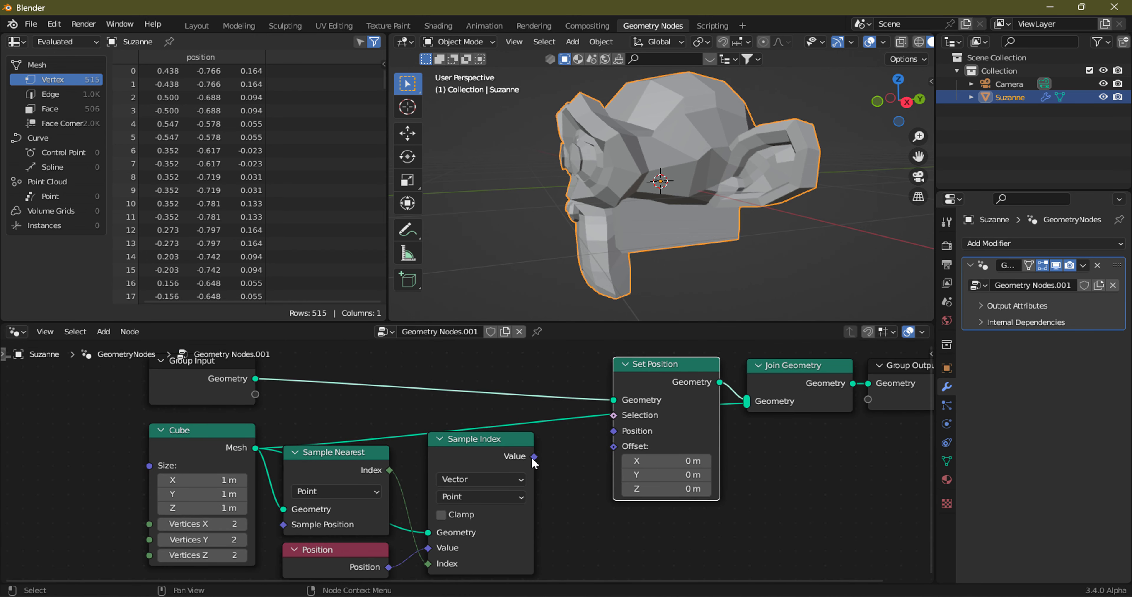
Connect Sample Index Value to Set Position's Offset and orbit to inspect the bulky Suzanne.
mouse_move(534, 457)
mouse_down()
mouse_move(613, 462)
mouse_move(617, 447)
mouse_up()
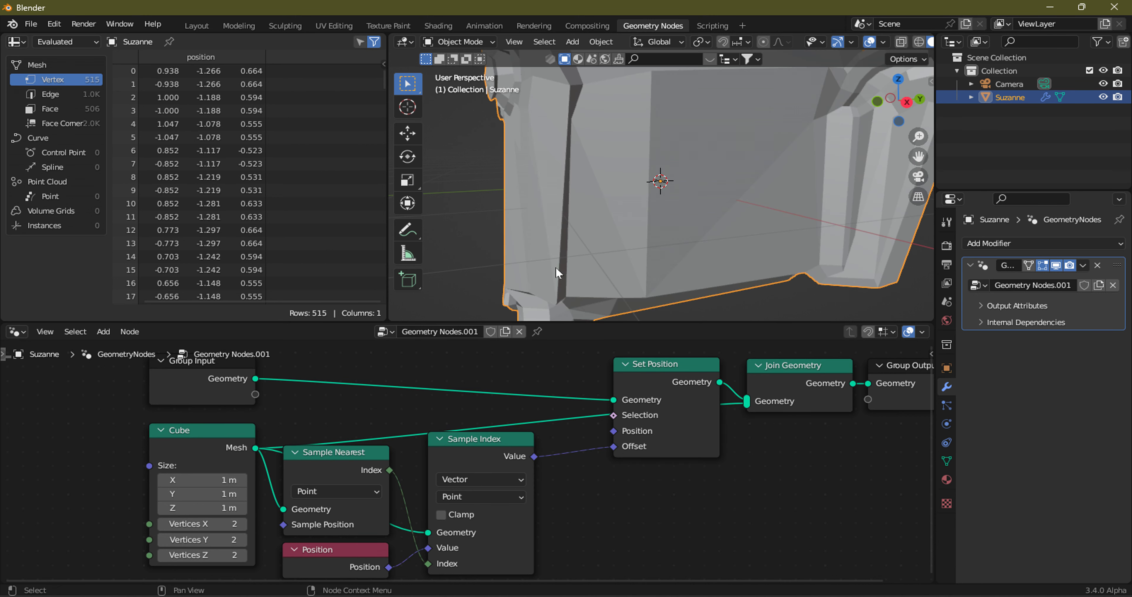
scroll(586, 215, down, 5)
middle_drag(586, 215, 615, 220)
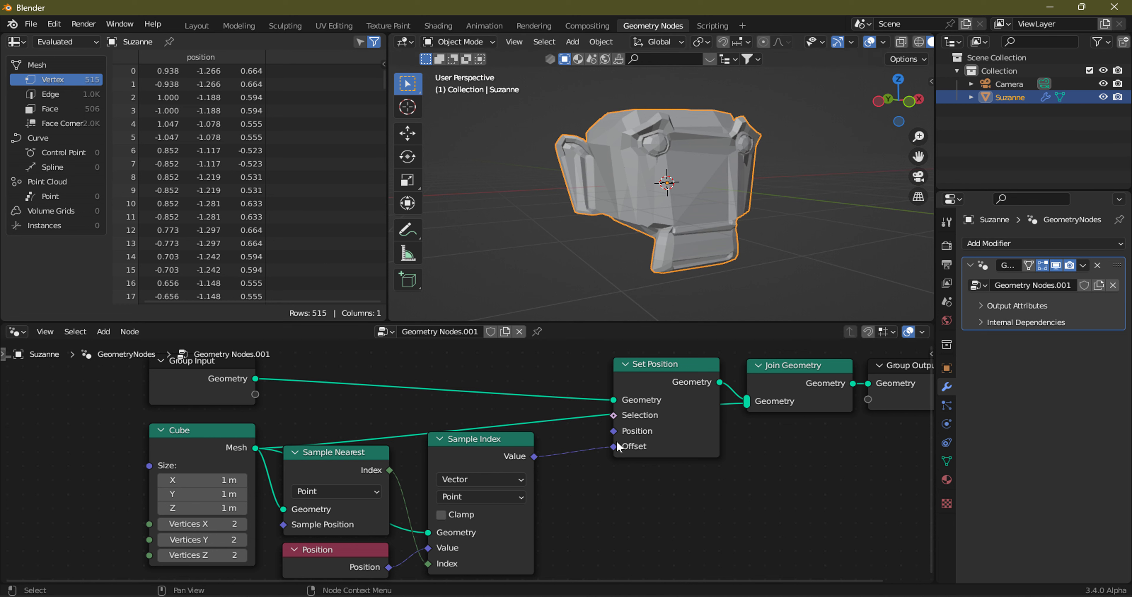
mouse_move(624, 250)
middle_down()
mouse_move(590, 252)
mouse_move(535, 285)
middle_up()
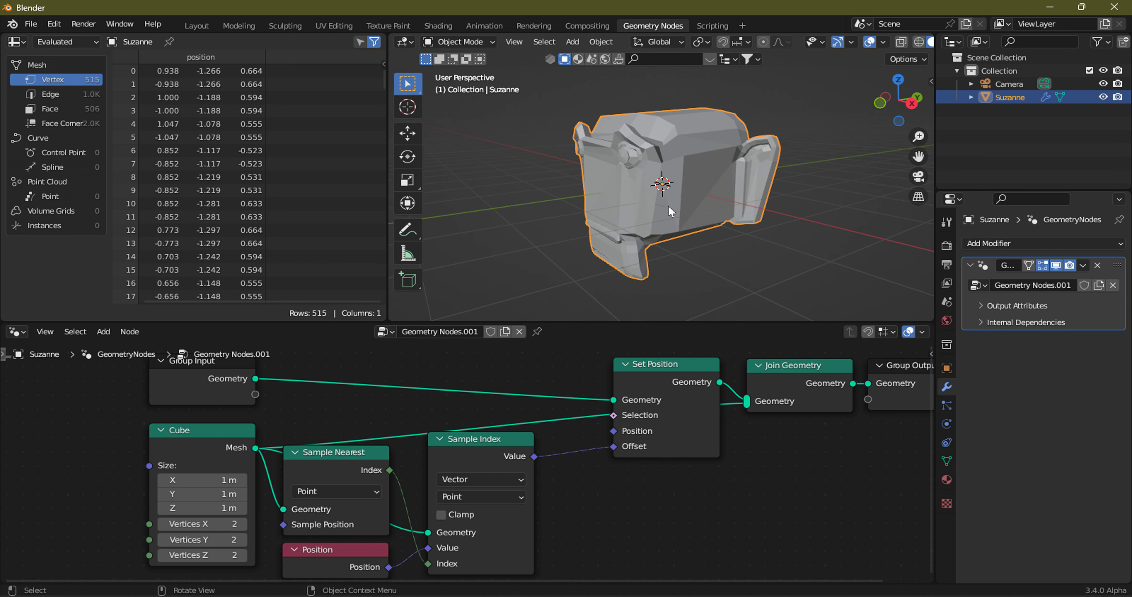
scroll(670, 211, up, 5)
scroll(668, 223, down, 5)
Reroute the sampled Value from Offset to Set Position's Position, turning Suzanne into a cube.
mouse_move(618, 449)
mouse_down()
mouse_move(616, 429)
mouse_move(624, 431)
mouse_up()
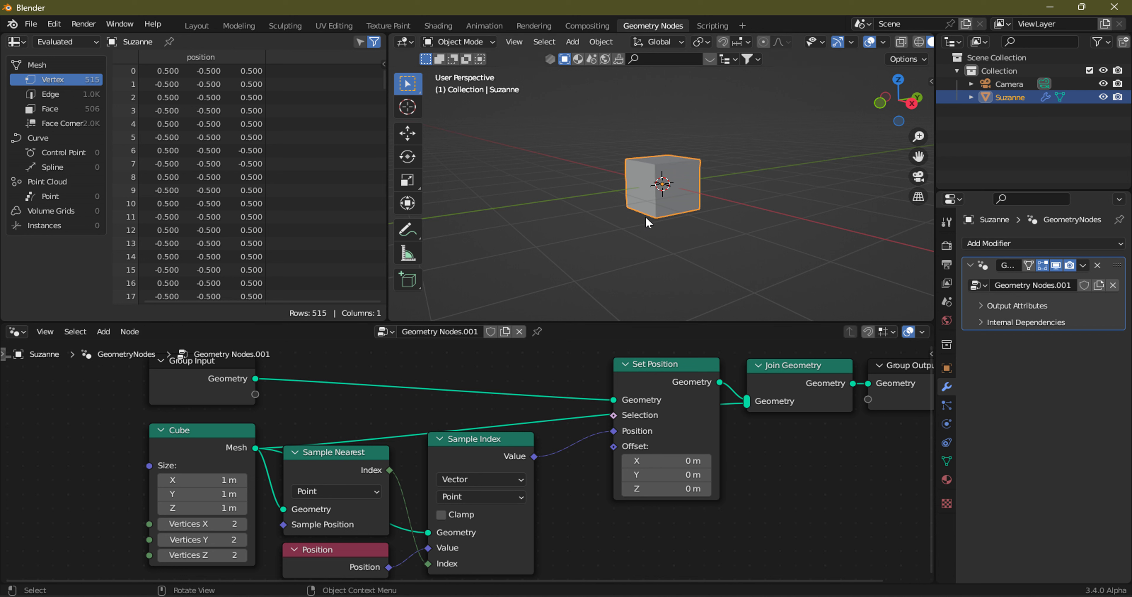
scroll(666, 206, up, 5)
middle_drag(677, 223, 732, 222)
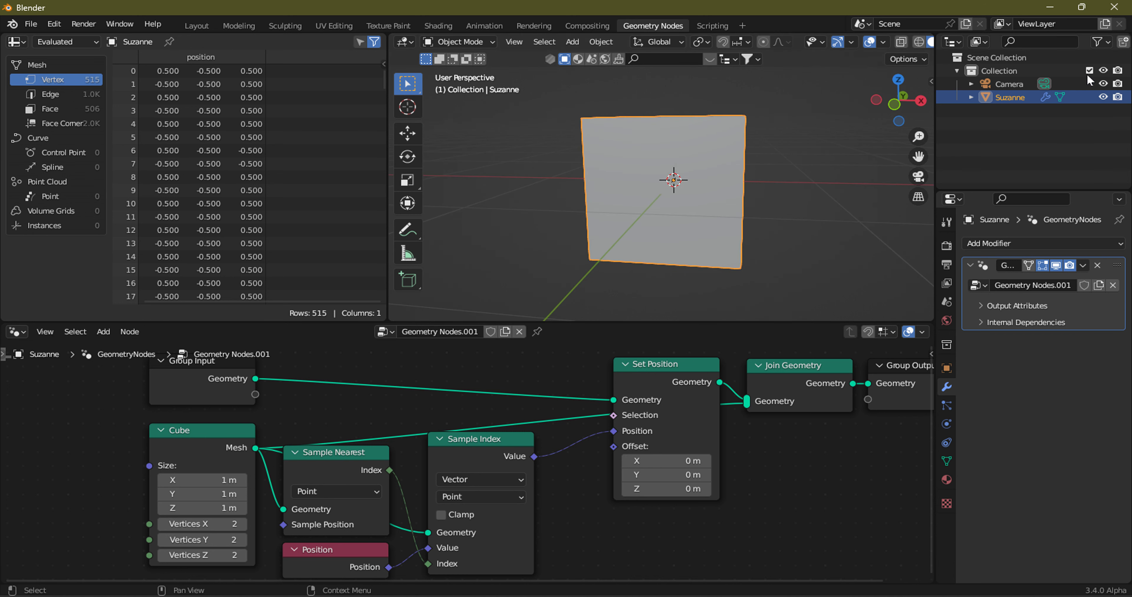
scroll(537, 448, down, 3)
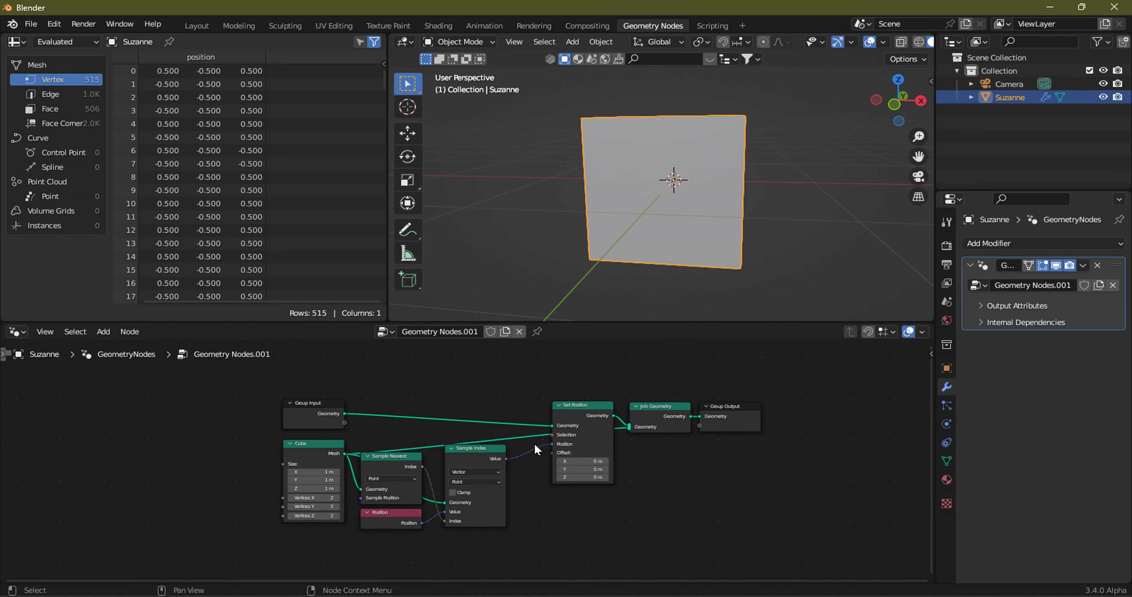
Move the Cube and sampling nodes left and bring Set Position, Position and Sample Index closer.
drag(250, 452, 426, 498)
drag(480, 518, 481, 518)
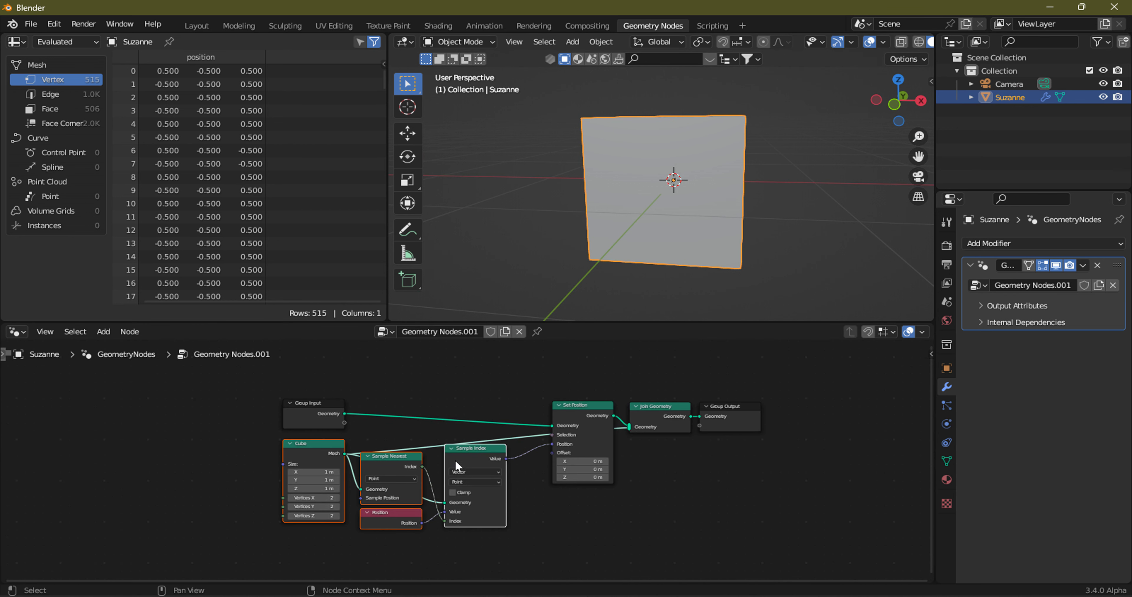
mouse_move(455, 460)
mouse_down()
mouse_move(298, 471)
mouse_move(313, 474)
mouse_up()
drag(586, 419, 568, 420)
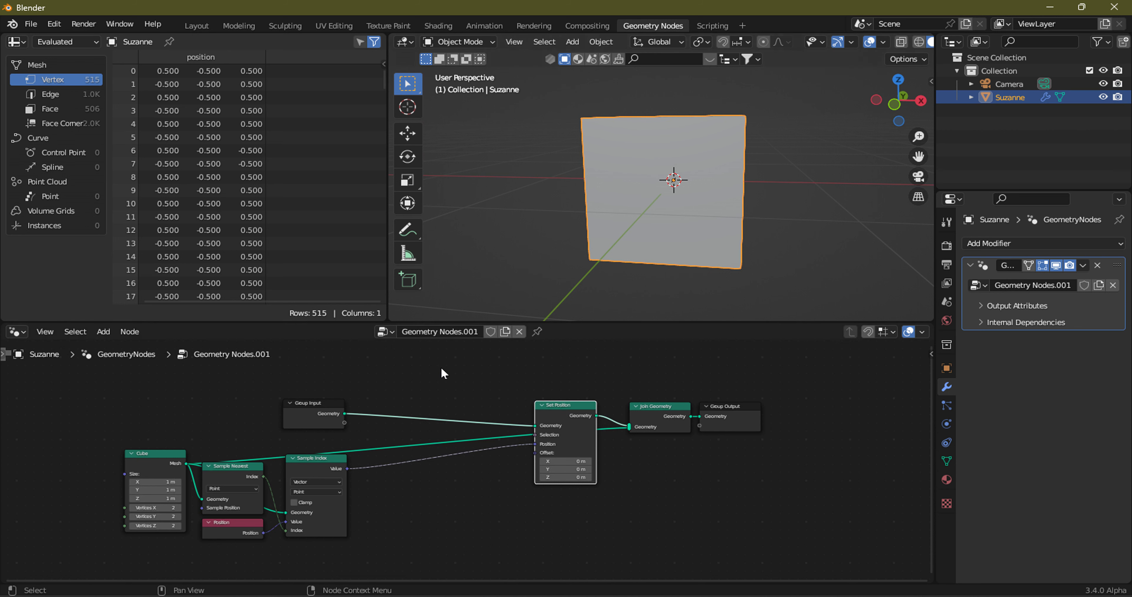
middle_drag(437, 454, 472, 414)
scroll(472, 414, up, 3)
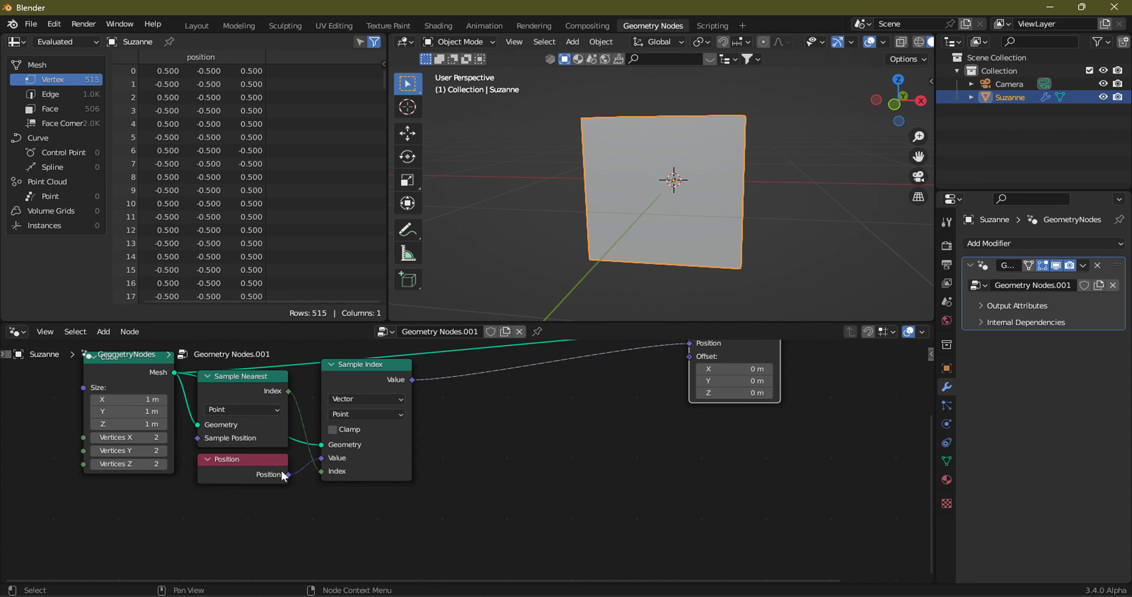
drag(288, 474, 375, 514)
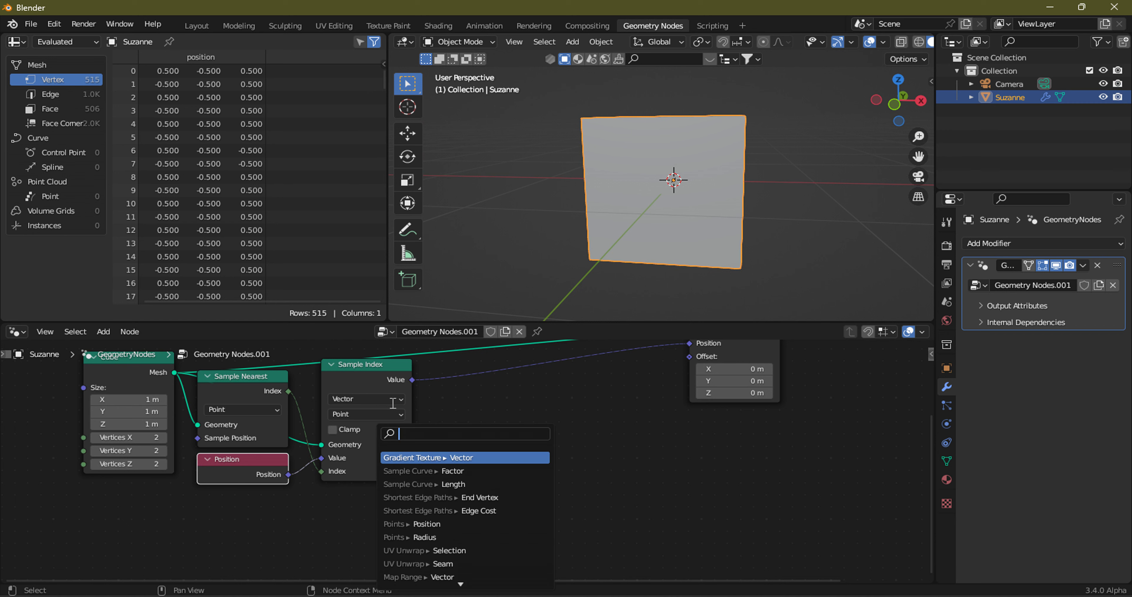
middle_drag(348, 397, 308, 453)
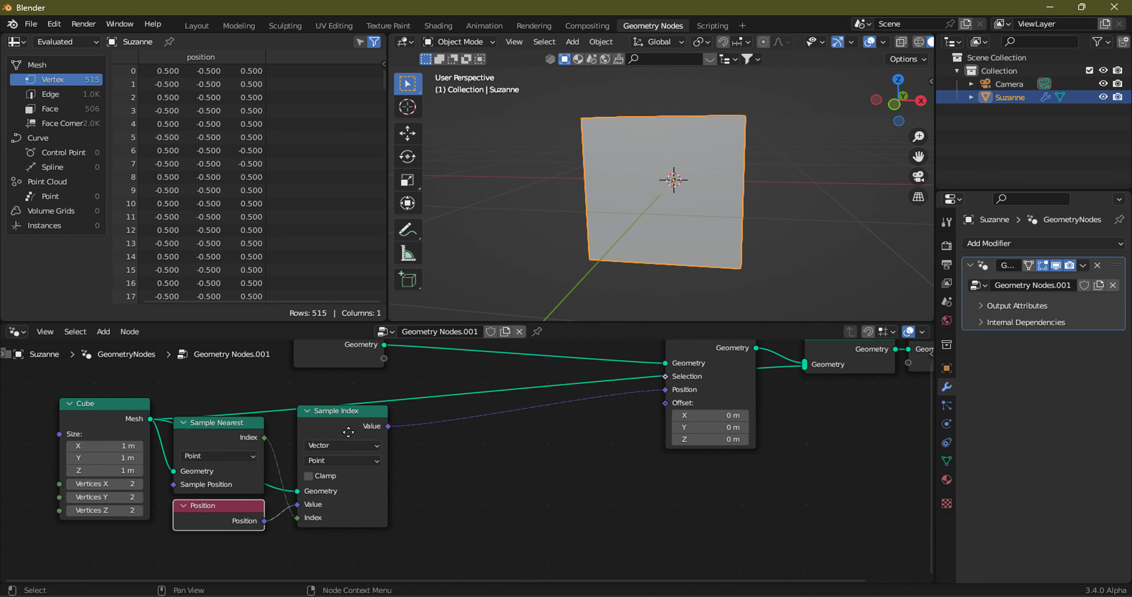
Add a Mix node below Set Position with Sample Index Value in A and Position in B.
click(96, 332)
mouse_move(141, 283)
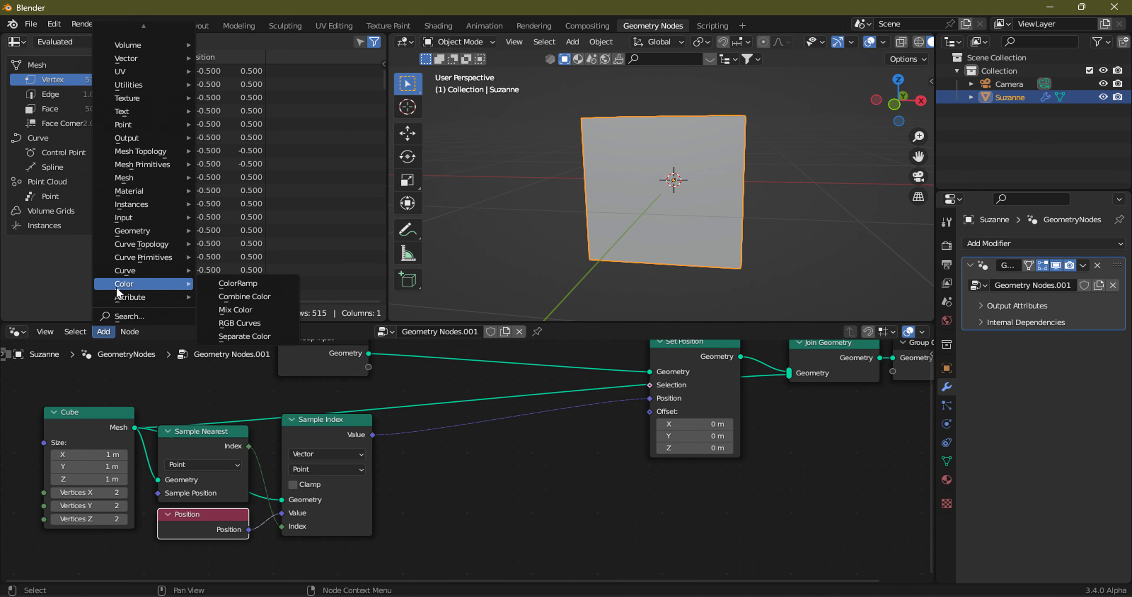
click(244, 309)
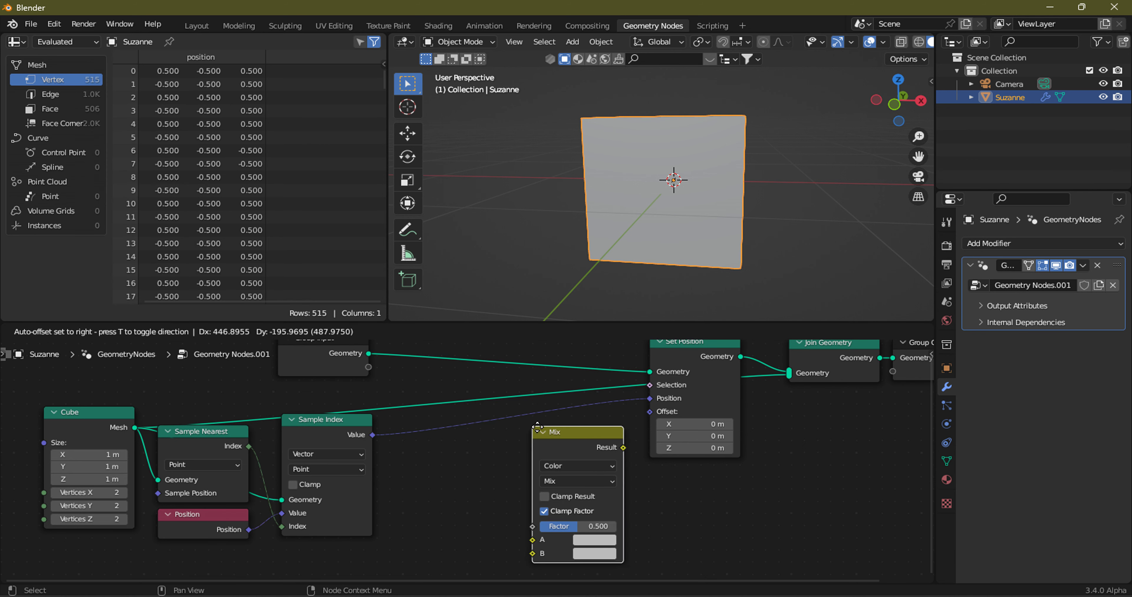
click(542, 432)
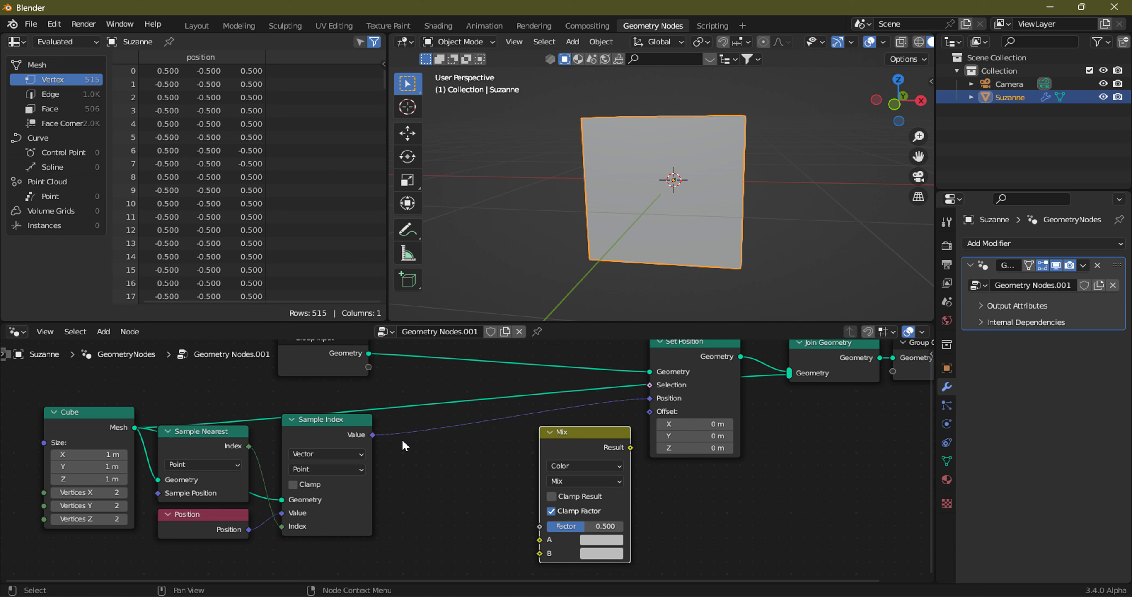
drag(372, 435, 545, 541)
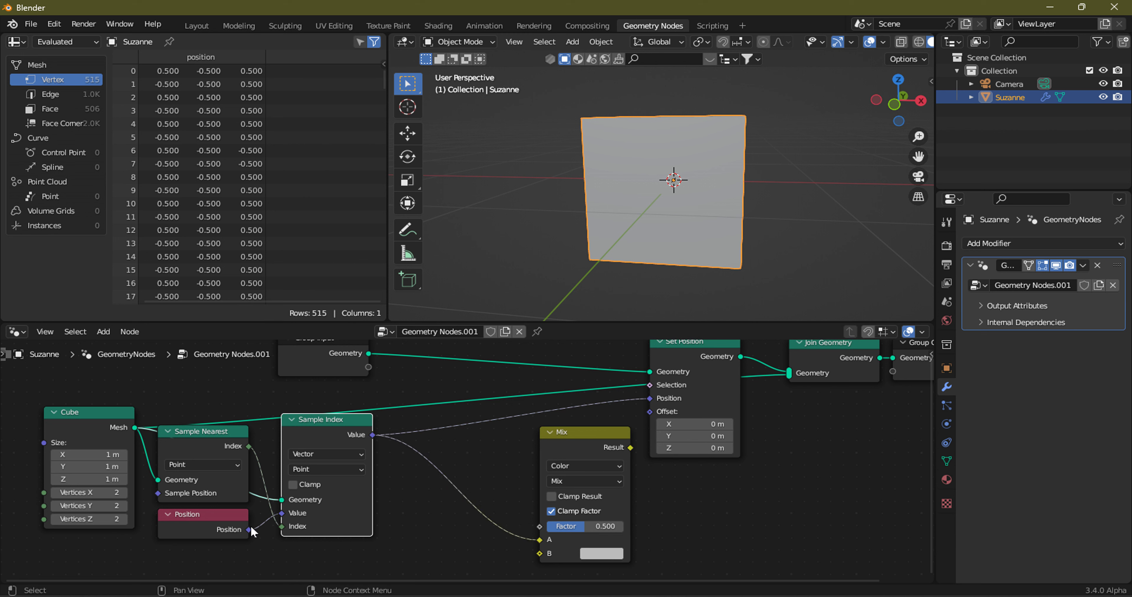
drag(249, 530, 540, 553)
drag(554, 445, 516, 448)
Connect Mix Result to Set Position's Position and drag the Factor slider to morph the mesh.
drag(593, 450, 612, 444)
drag(653, 400, 655, 397)
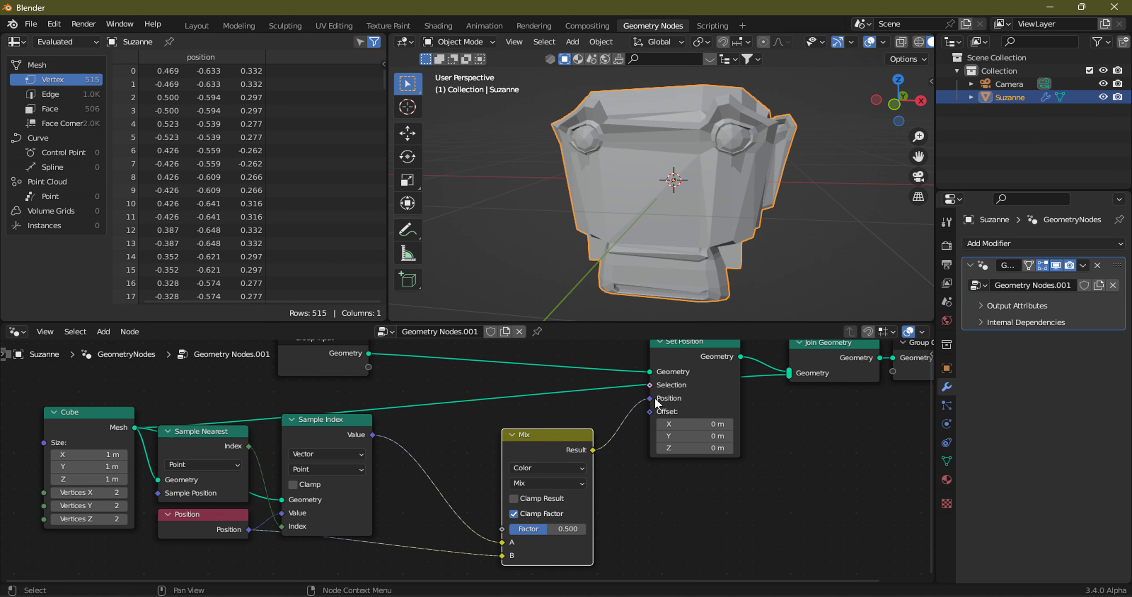
middle_drag(554, 532, 557, 501)
drag(533, 501, 495, 500)
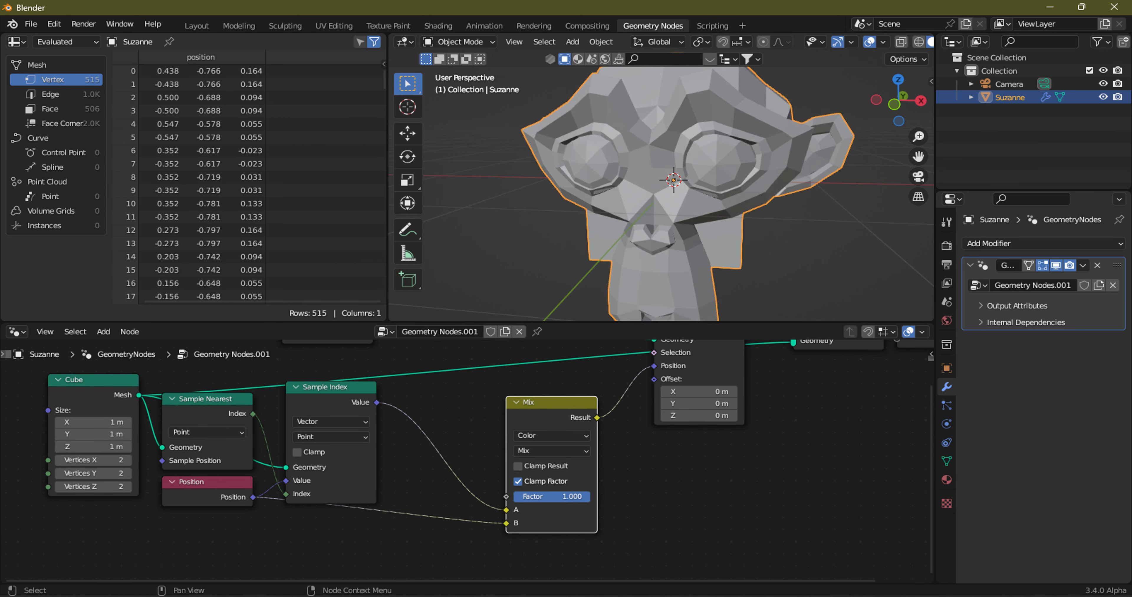
Set the Mix Factor to 0 and reposition the Sample Nearest node.
mouse_move(496, 496)
mouse_down()
mouse_move(564, 497)
mouse_move(514, 496)
mouse_up()
scroll(528, 478, up, 1)
scroll(482, 447, up, 1)
middle_drag(422, 410, 479, 432)
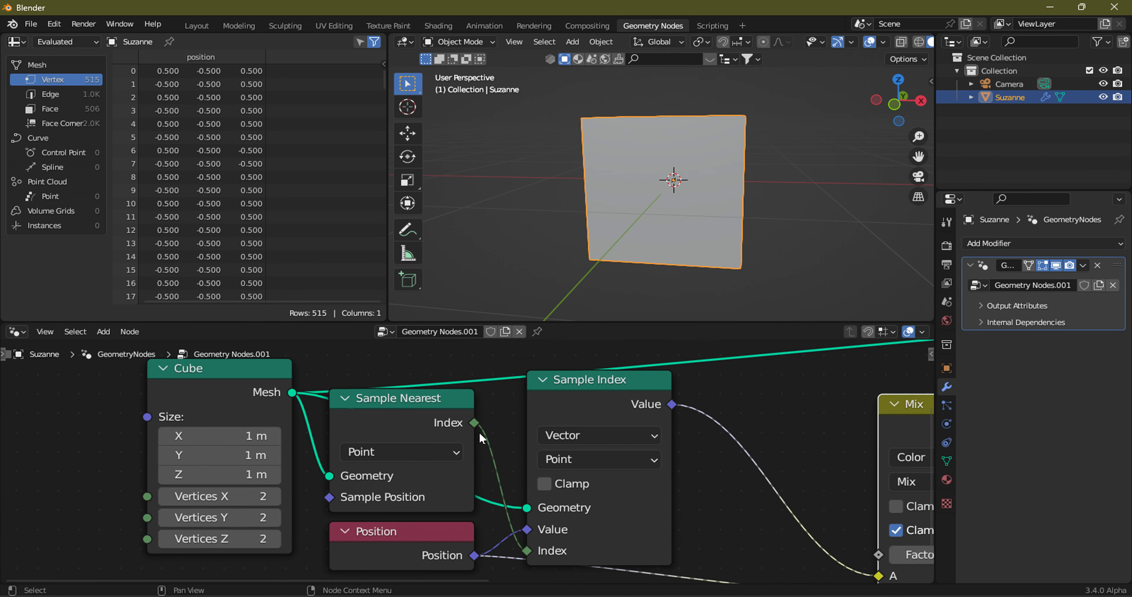
mouse_move(426, 396)
mouse_down()
mouse_move(420, 407)
mouse_move(440, 398)
mouse_move(406, 401)
mouse_up()
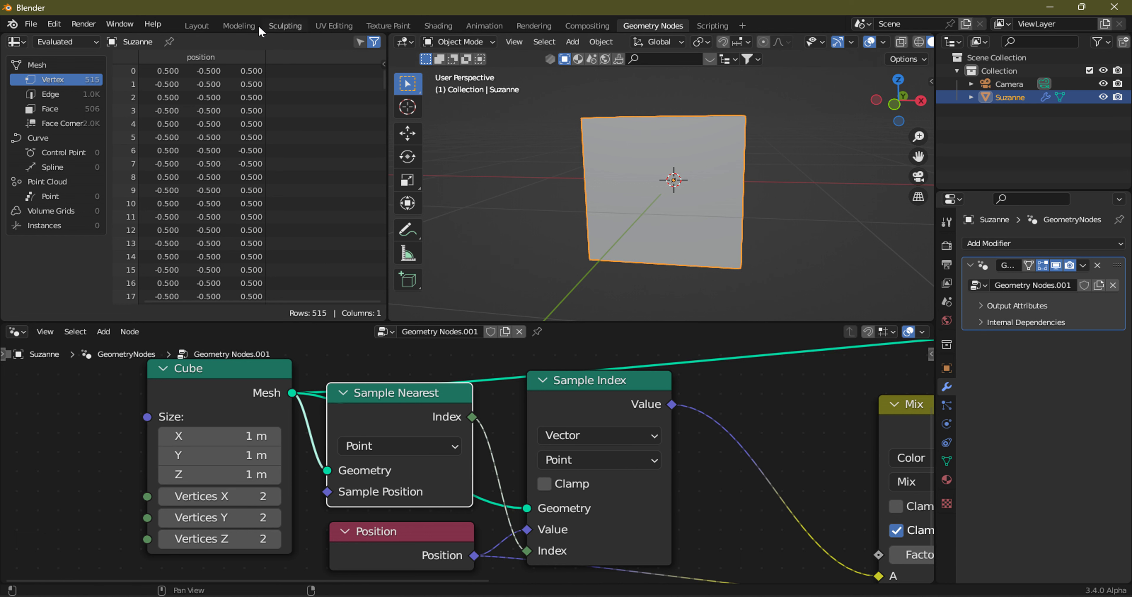
Move Group Input left and connect Mix Factor to its empty socket to expose Factor.
scroll(466, 461, down, 2)
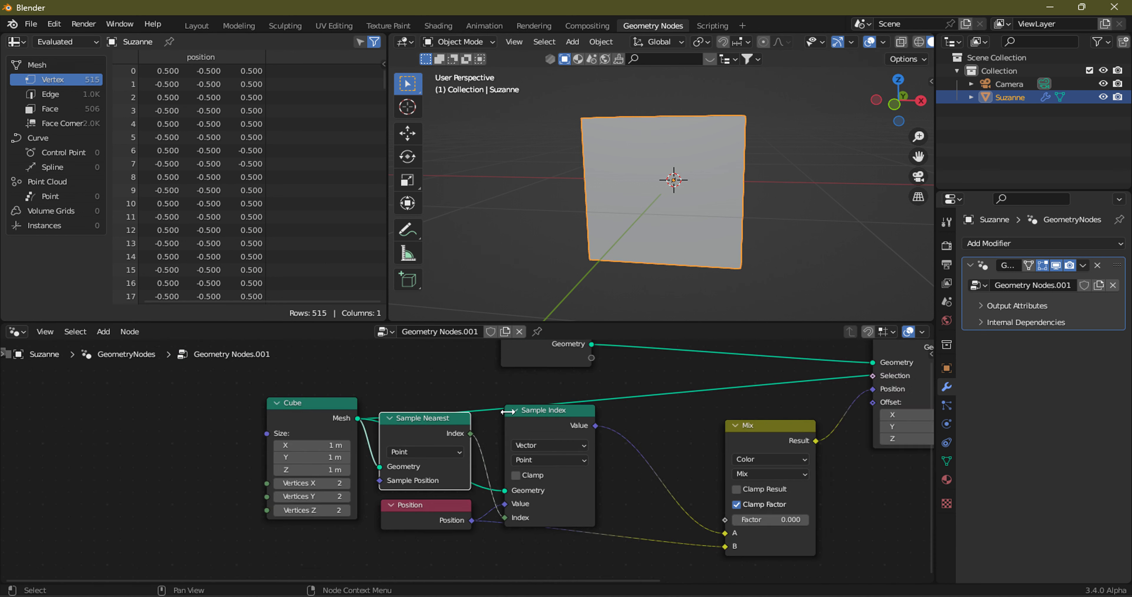
click(561, 352)
drag(560, 351, 185, 386)
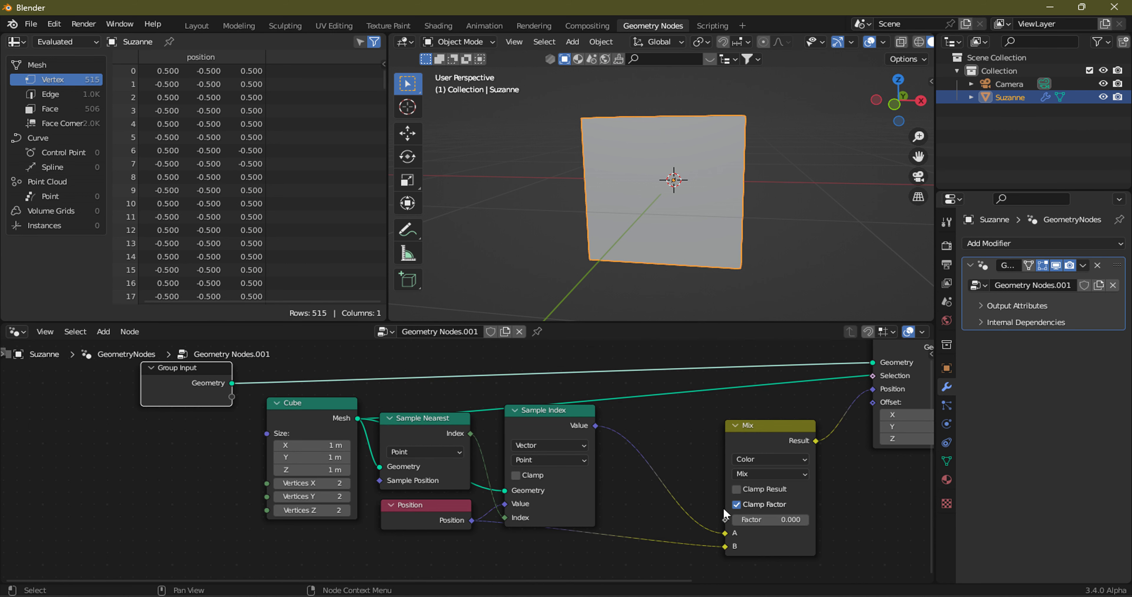
drag(725, 519, 497, 447)
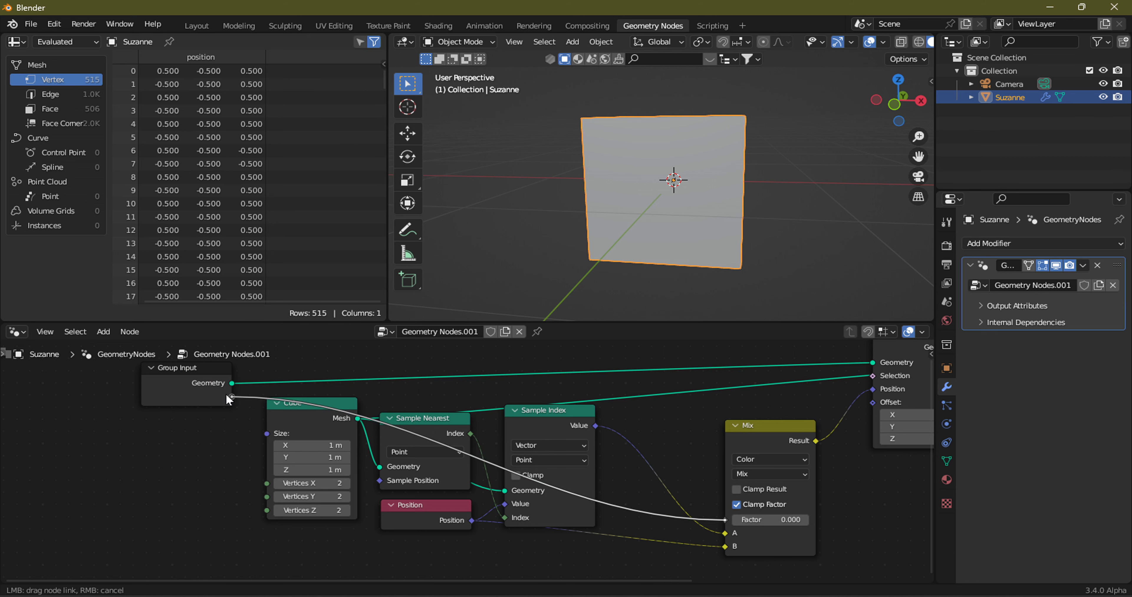
drag(428, 445, 226, 392)
click(200, 20)
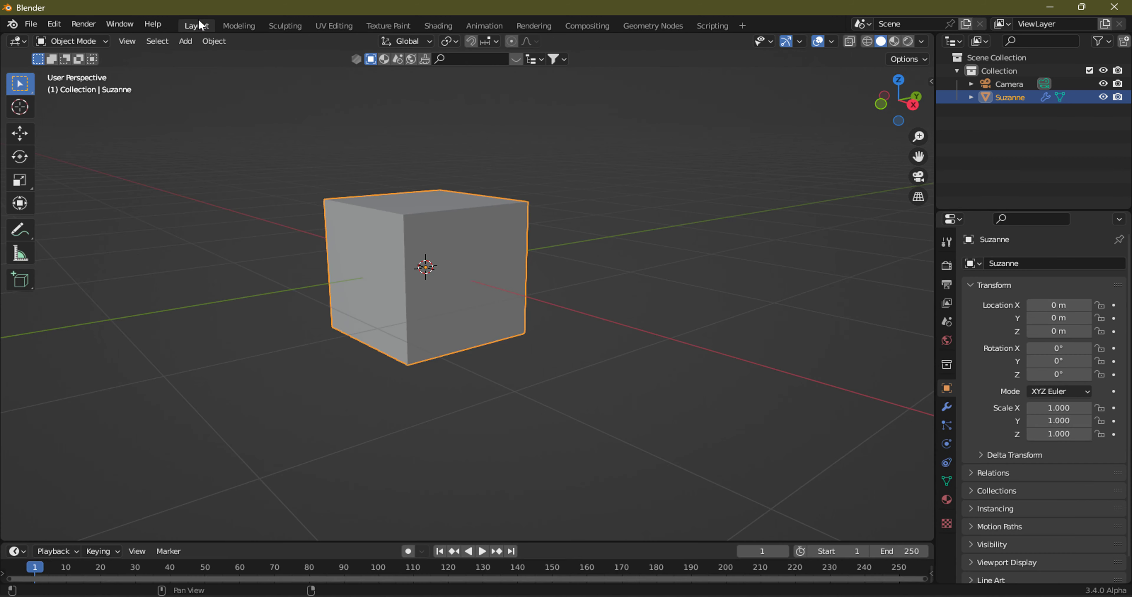
In the modifier settings, test the Factor at 0.977, then return it to 0.000 for the cube.
click(946, 407)
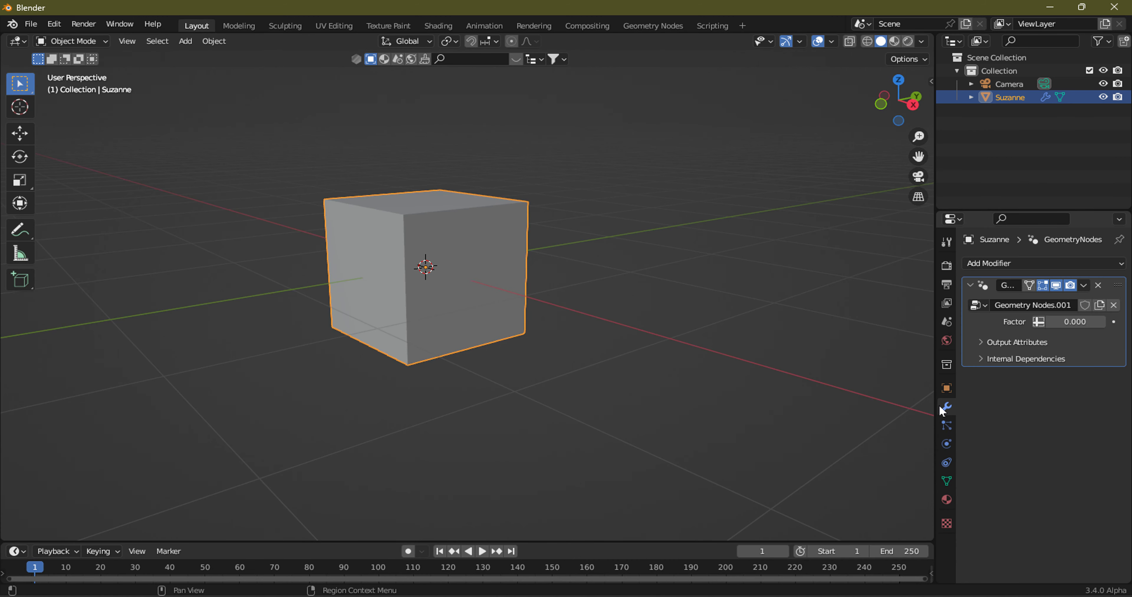
mouse_move(1068, 325)
mouse_down()
mouse_move(1106, 325)
mouse_move(1049, 326)
mouse_up()
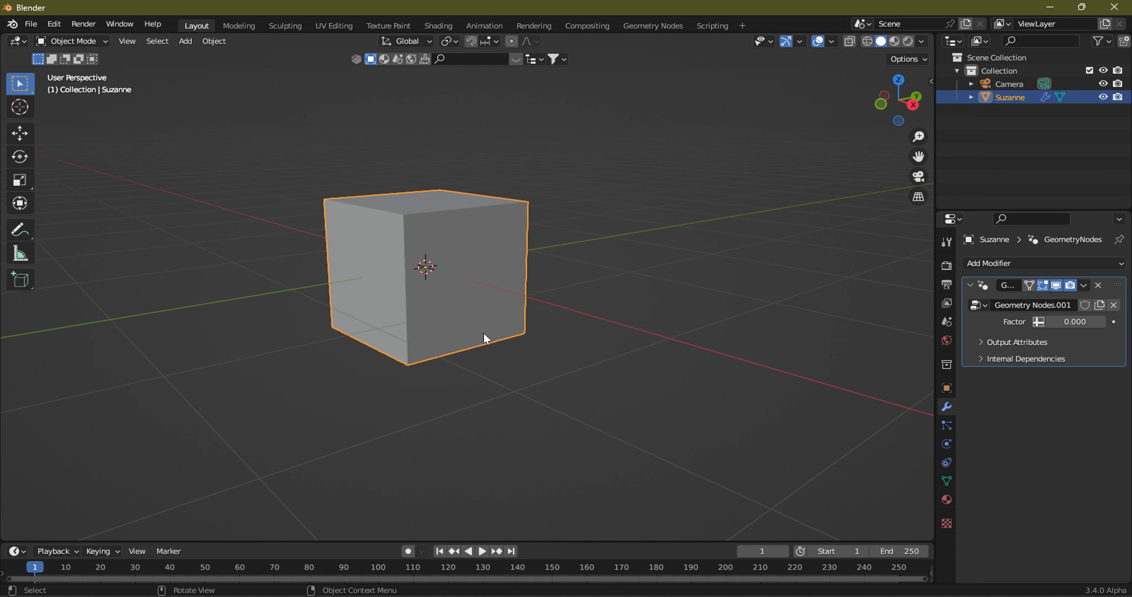